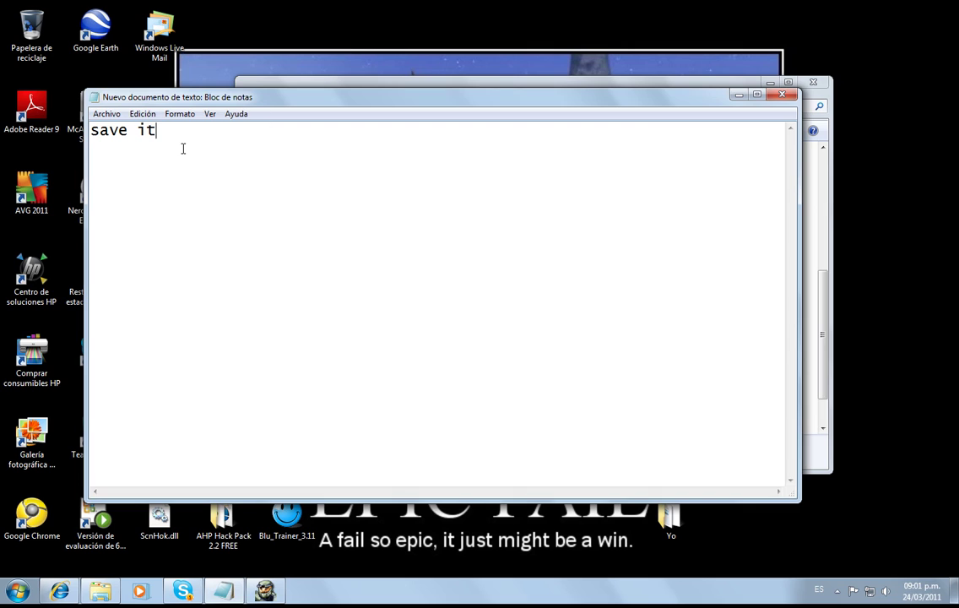
- Finish the note as "save it!" and replace it with "ok now in haloceded write sv_motd server txt"
{"action": "type", "text": "!"}
{"action": "left_click_drag", "start_coordinate": [162, 125], "coordinate": [85, 118]}
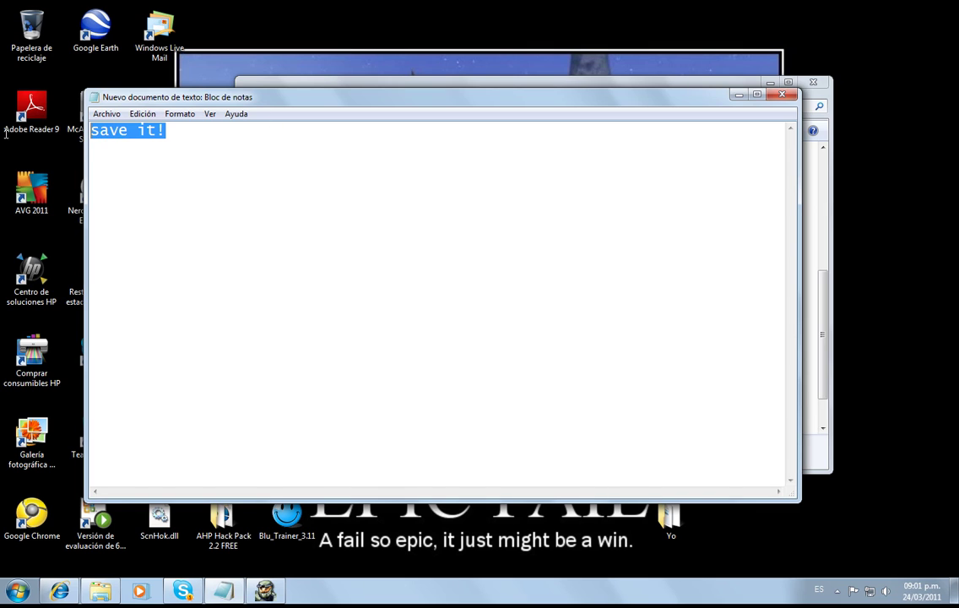
{"action": "key", "text": "Delete"}
{"action": "type", "text": "ok"}
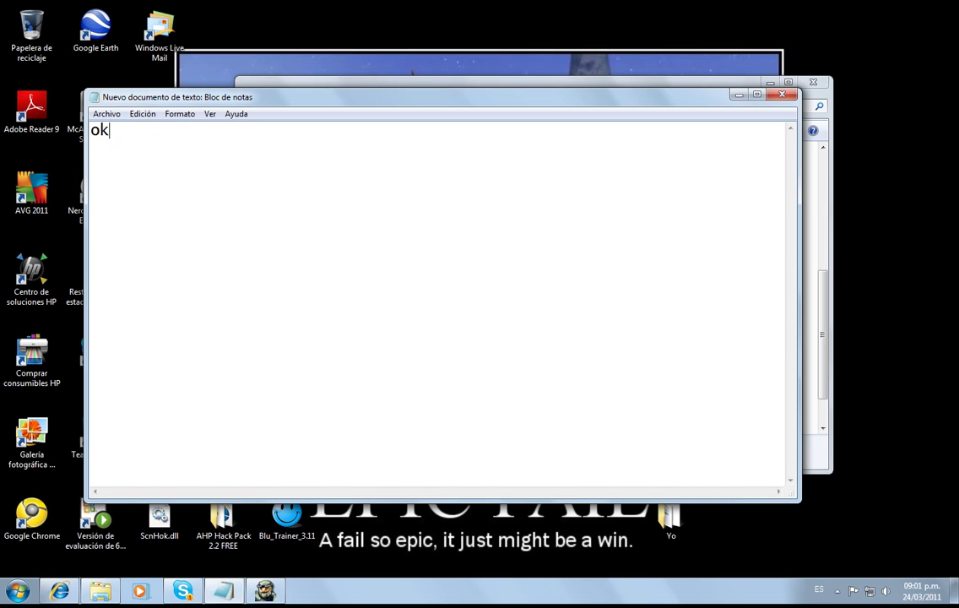
{"action": "type", "text": " now in halo"}
{"action": "key", "text": "BackSpace"}
{"action": "type", "text": "ce"}
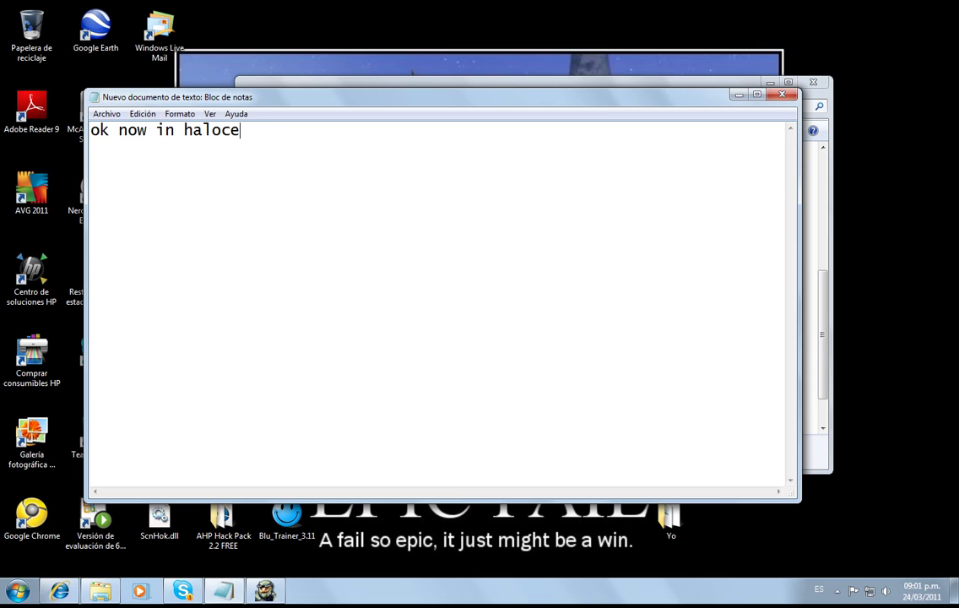
{"action": "type", "text": "ded write"}
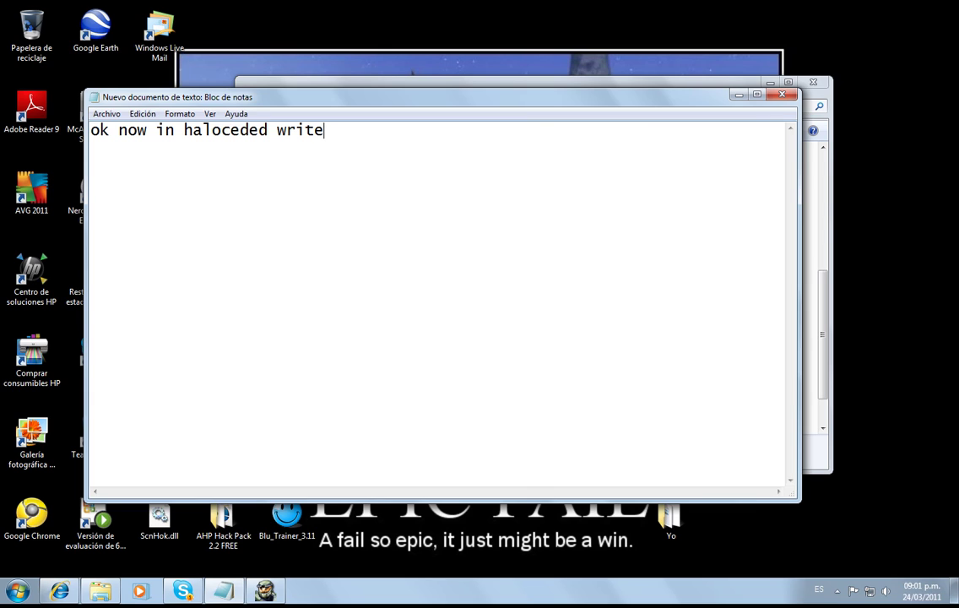
{"action": "type", "text": " sv_motd"}
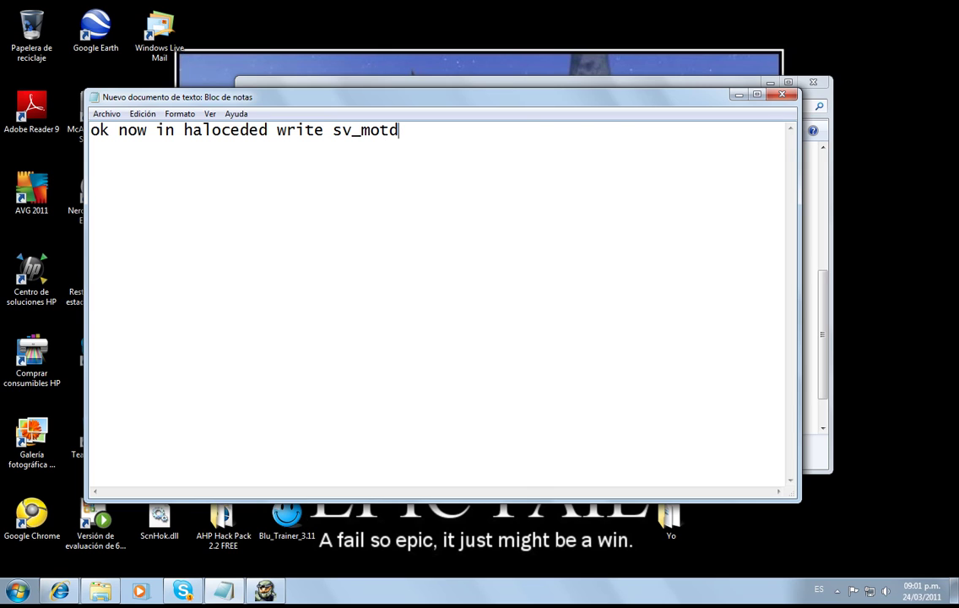
{"action": "type", "text": " server txt"}
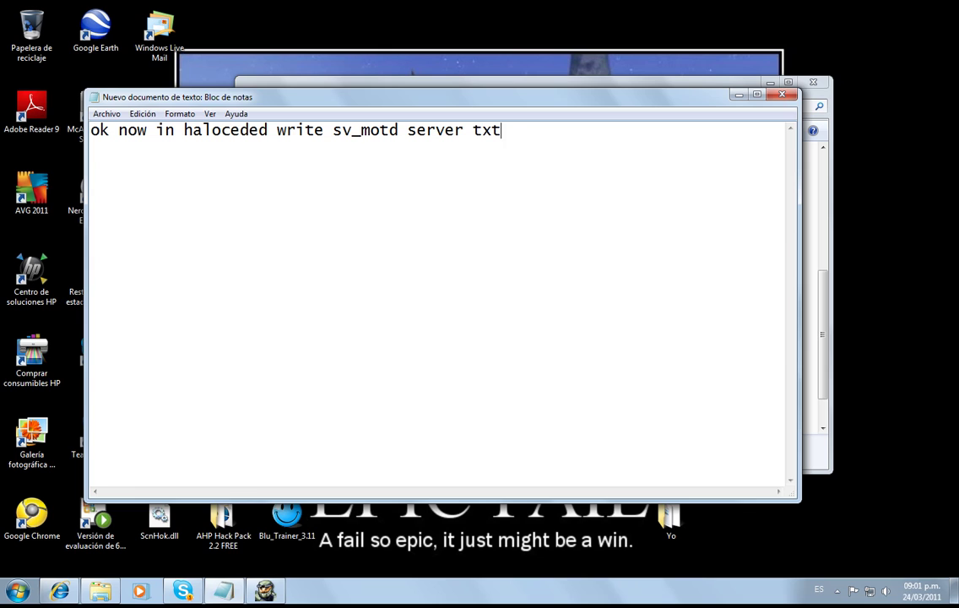
- Clear the note, minimise its window, and enter the command sv_motd server.txt in the Halo Console
{"action": "left_click_drag", "start_coordinate": [559, 141], "coordinate": [58, 103]}
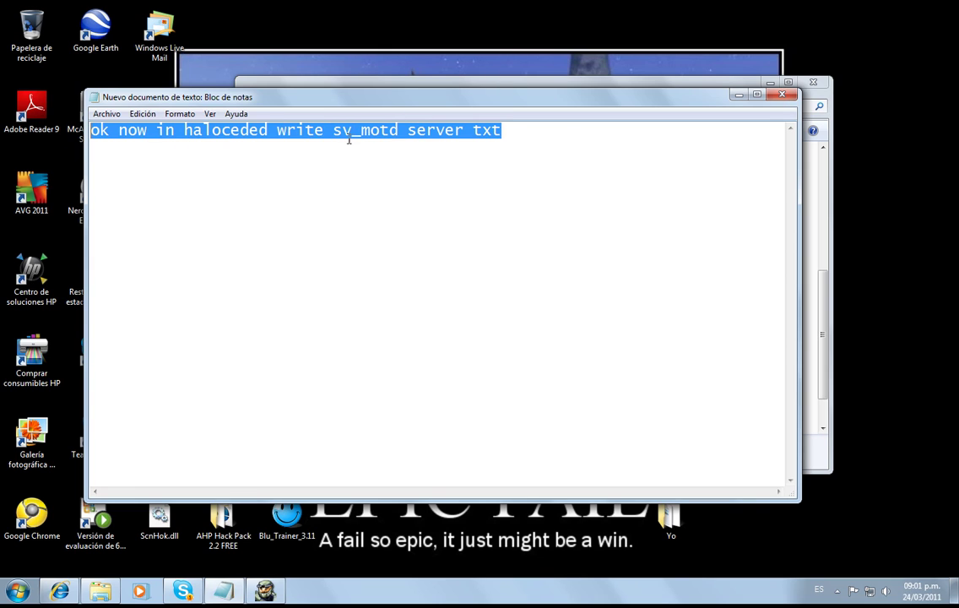
{"action": "key", "text": "BackSpace"}
{"action": "left_click", "coordinate": [740, 96]}
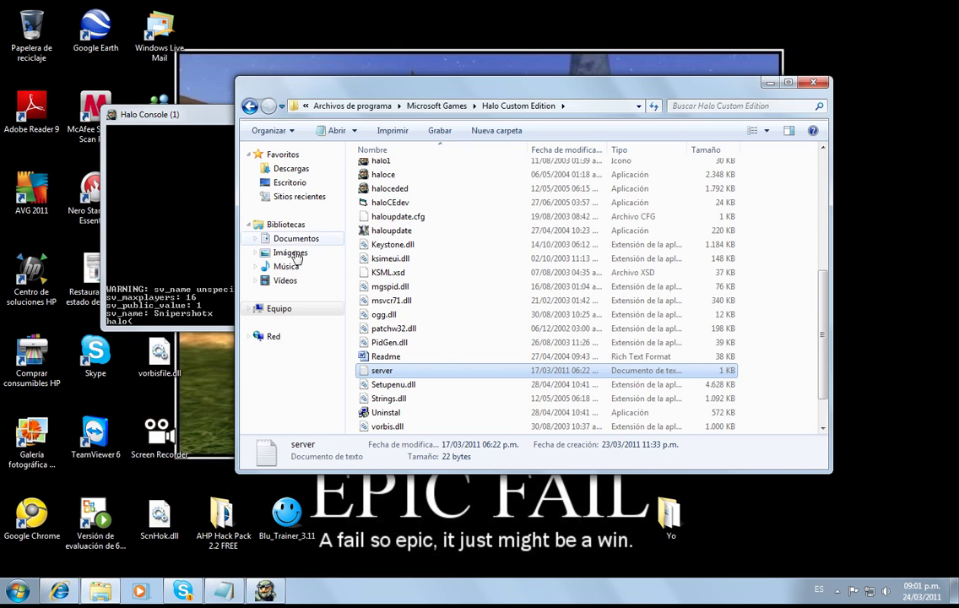
{"action": "left_click", "coordinate": [211, 314]}
{"action": "type", "text": "sv"}
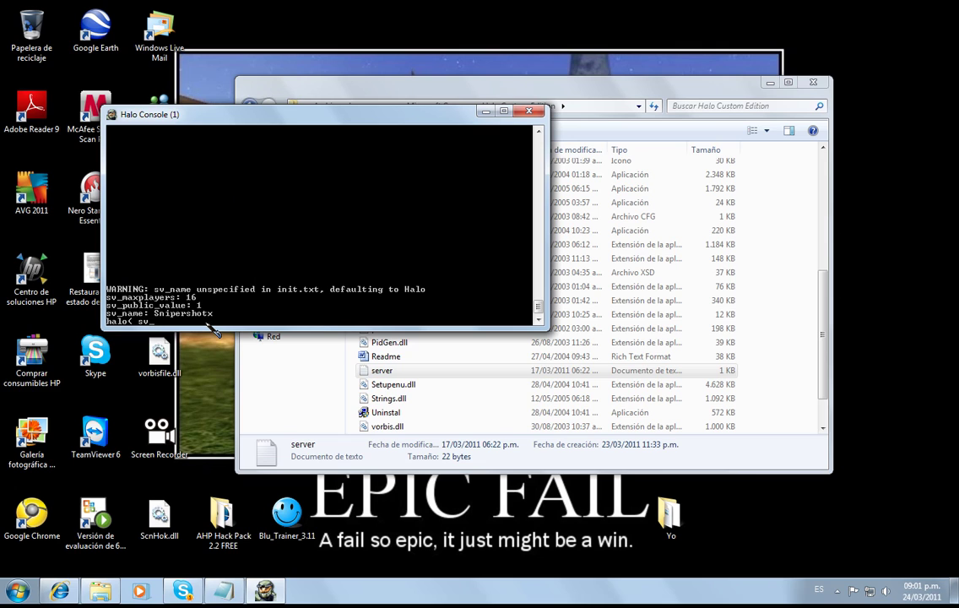
{"action": "type", "text": "_motd server.txt"}
{"action": "key", "text": "Return"}
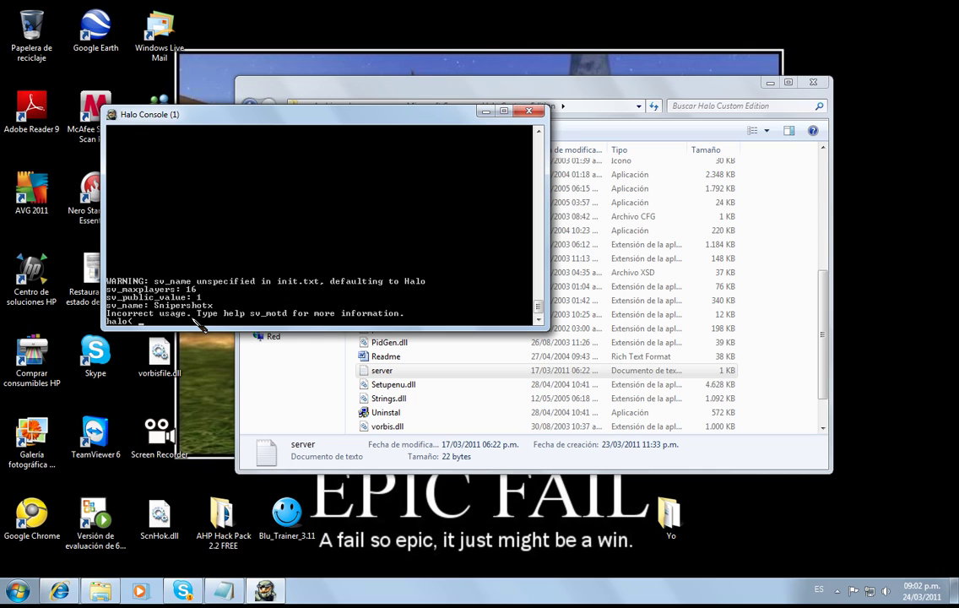
{"action": "type", "text": "sv_motd server.txt"}
- Switch back to the Notepad document and write "there, now write sv_public so that ANYBODY can join :D"
{"action": "left_click", "coordinate": [231, 593]}
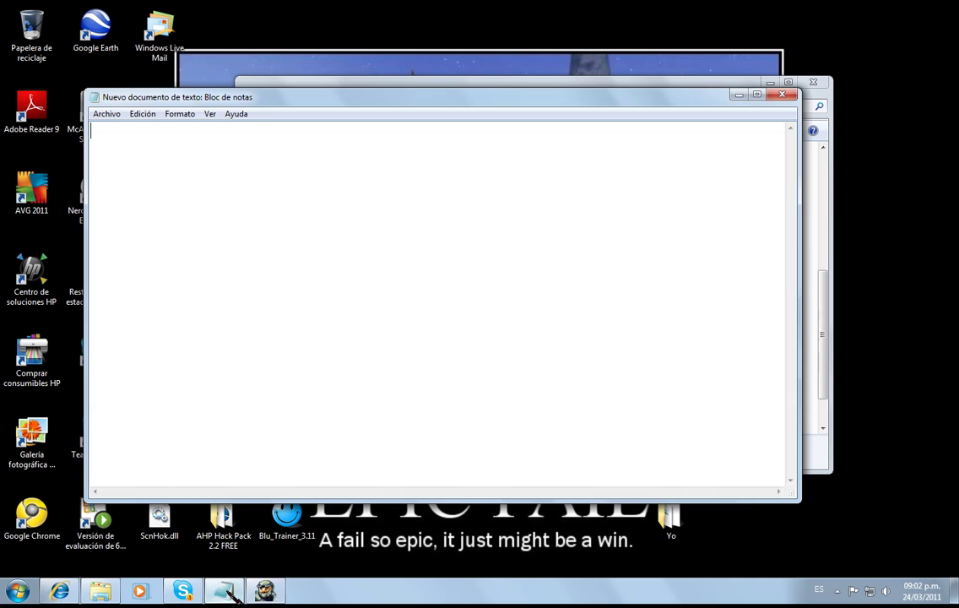
{"action": "type", "text": "there"}
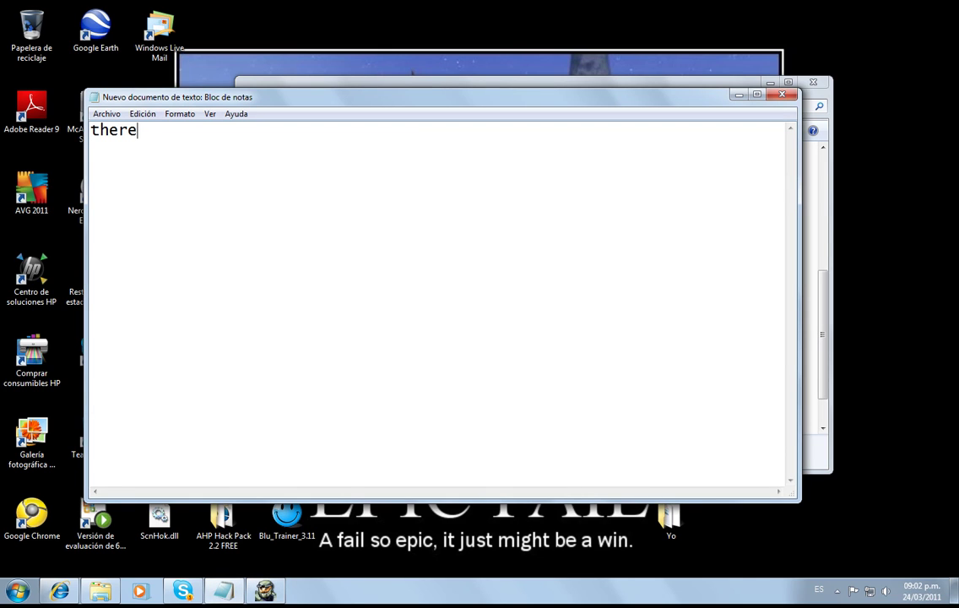
{"action": "type", "text": ", now write"}
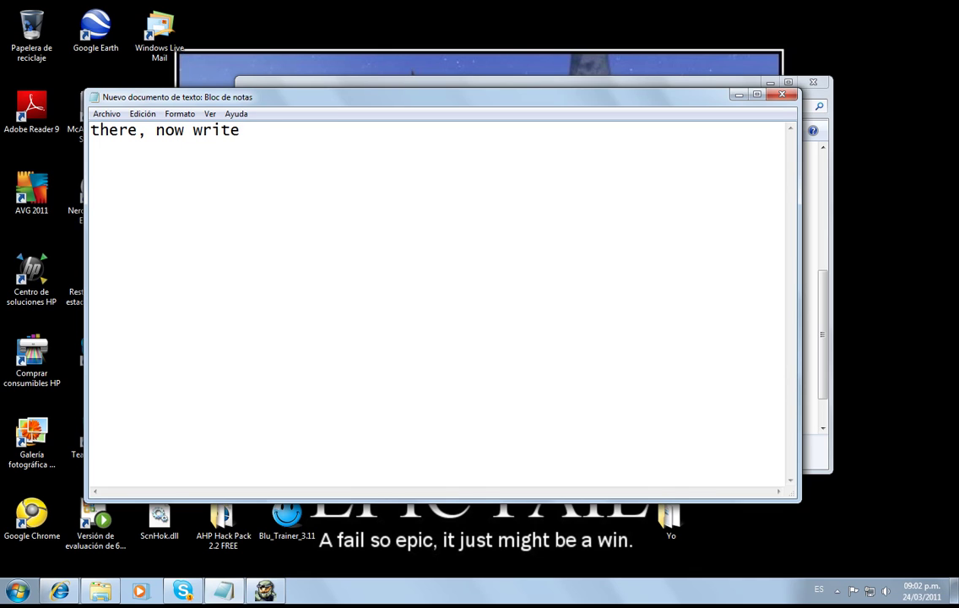
{"action": "type", "text": " sv_public so"}
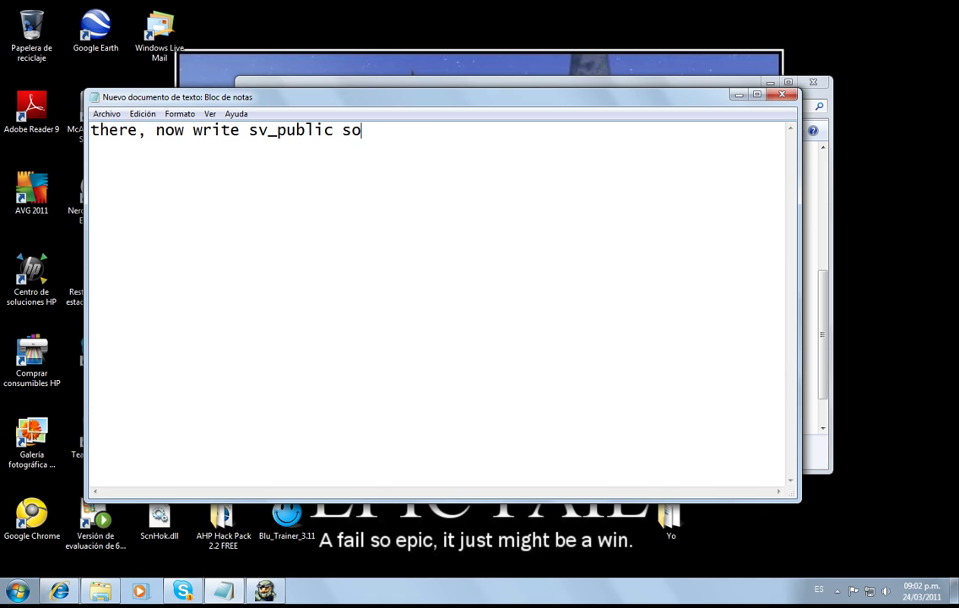
{"action": "type", "text": " that ANYBODY can join :D"}
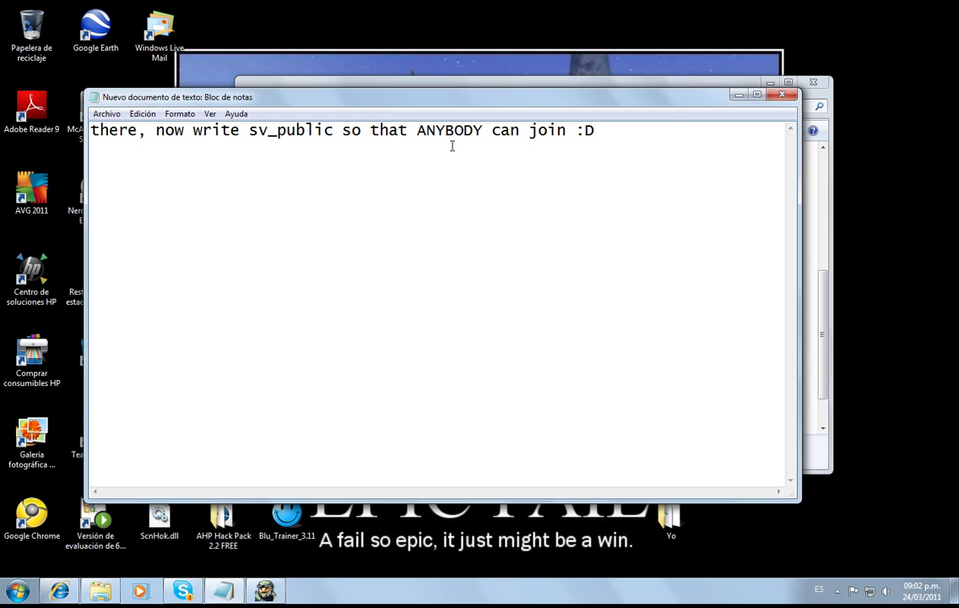
- Clear the note, minimise its window, and run the command sv_public in the Halo Console
{"action": "left_click_drag", "start_coordinate": [628, 132], "coordinate": [298, 93]}
{"action": "key", "text": "Delete"}
{"action": "left_click", "coordinate": [739, 95]}
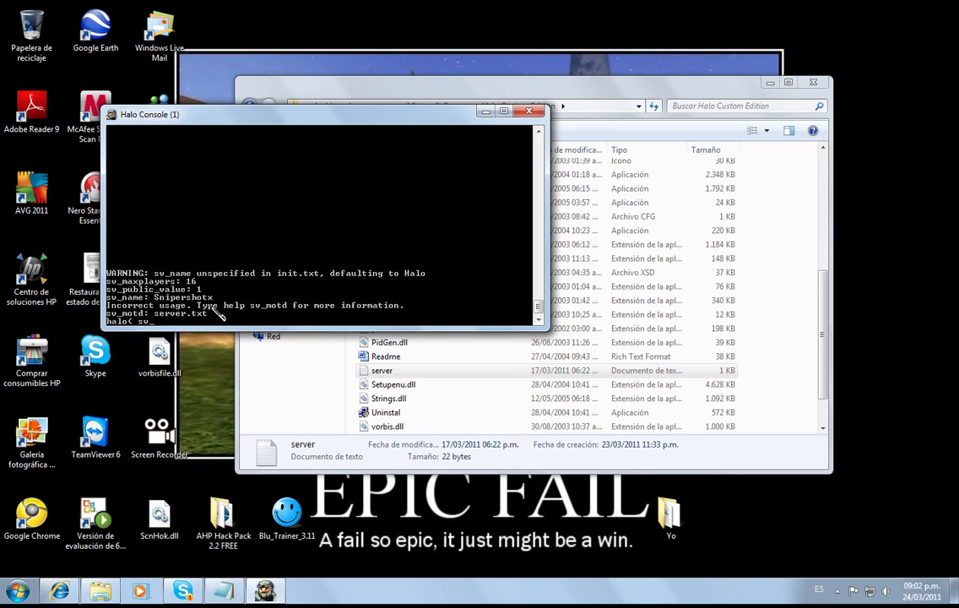
{"action": "type", "text": "sv_public"}
{"action": "key", "text": "Return"}
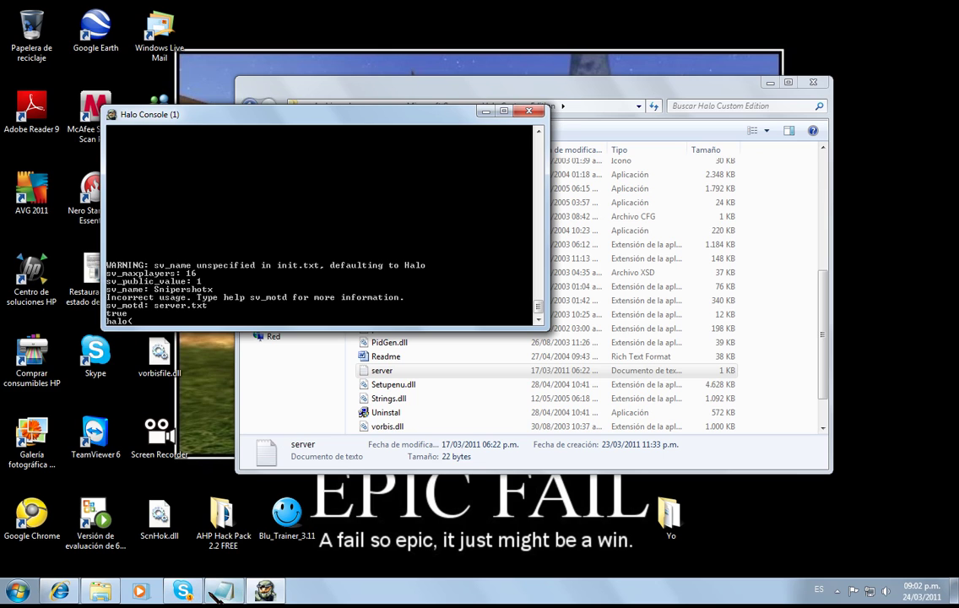
- Bring the Notepad document back and write "ok, now write: sv_maxplayers" in it
{"action": "left_click", "coordinate": [230, 592]}
{"action": "type", "text": "ok"}
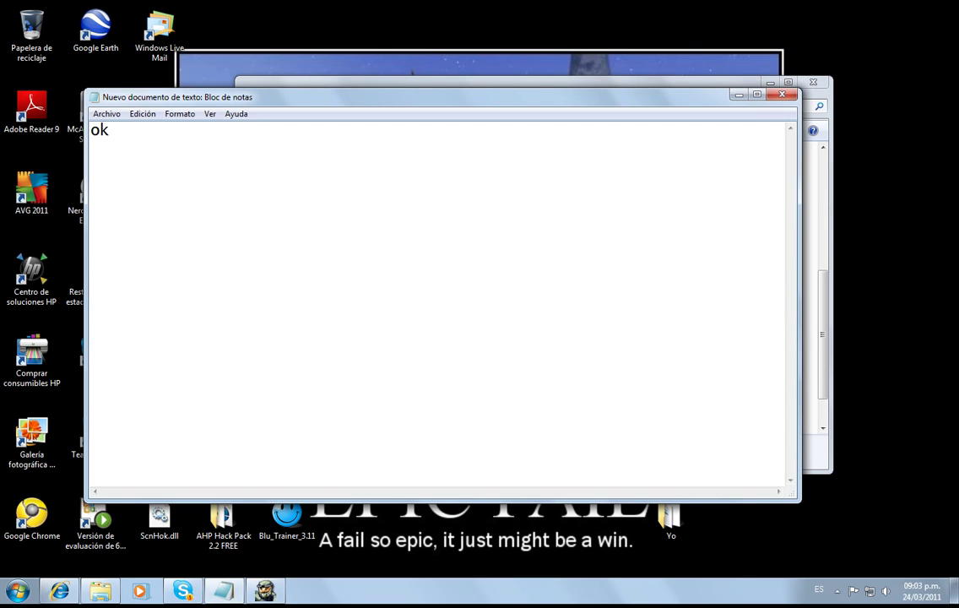
{"action": "type", "text": ", now "}
{"action": "type", "text": "write"}
{"action": "type", "text": " maxp"}
{"action": "key", "text": "BackSpace"}
{"action": "key", "text": "BackSpace"}
{"action": "key", "text": "BackSpace"}
{"action": "key", "text": "BackSpace"}
{"action": "key", "text": "BackSpace"}
{"action": "type", "text": ": "}
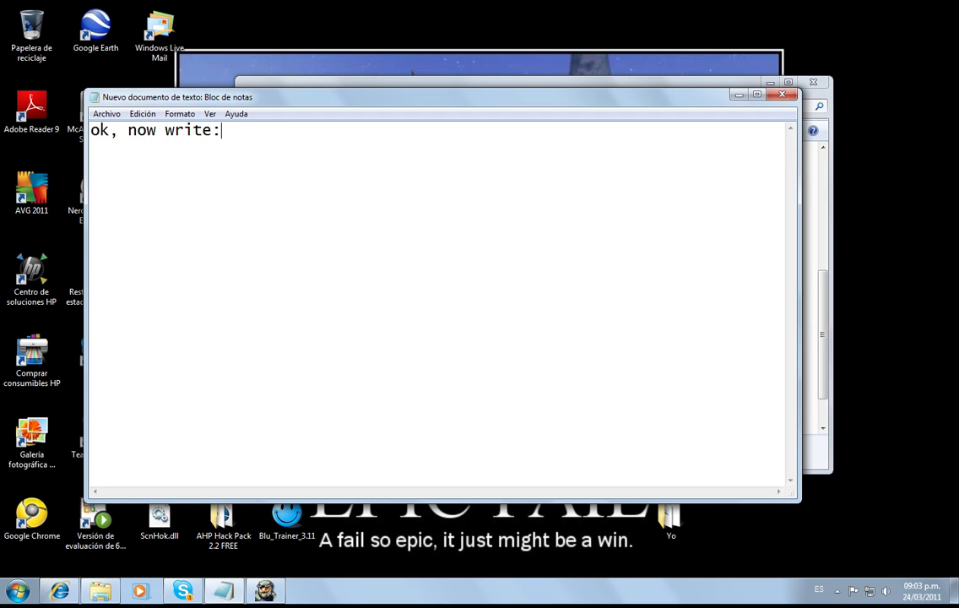
{"action": "type", "text": "m"}
{"action": "key", "text": "BackSpace"}
{"action": "type", "text": "sv_maxplayers"}
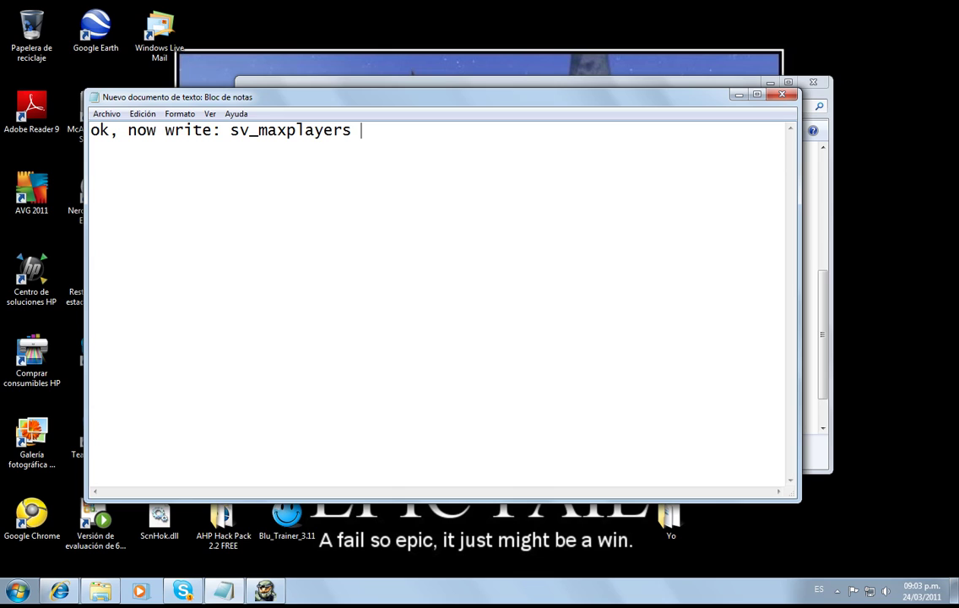
- Append "<number of players> (im gonna put 14)" to the sv_maxplayers note and delete that addition again
{"action": "type", "text": " <number of player"}
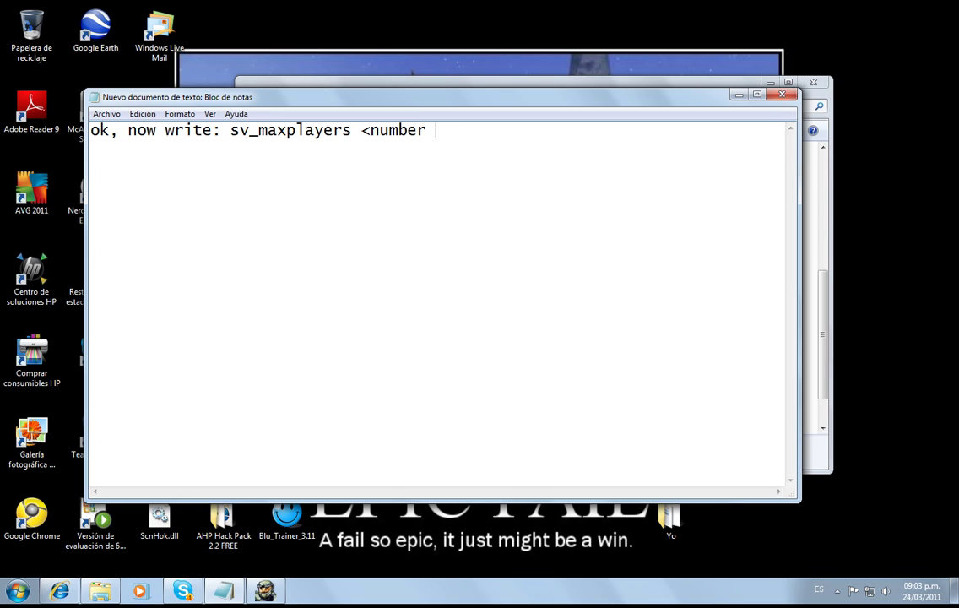
{"action": "type", "text": "s"}
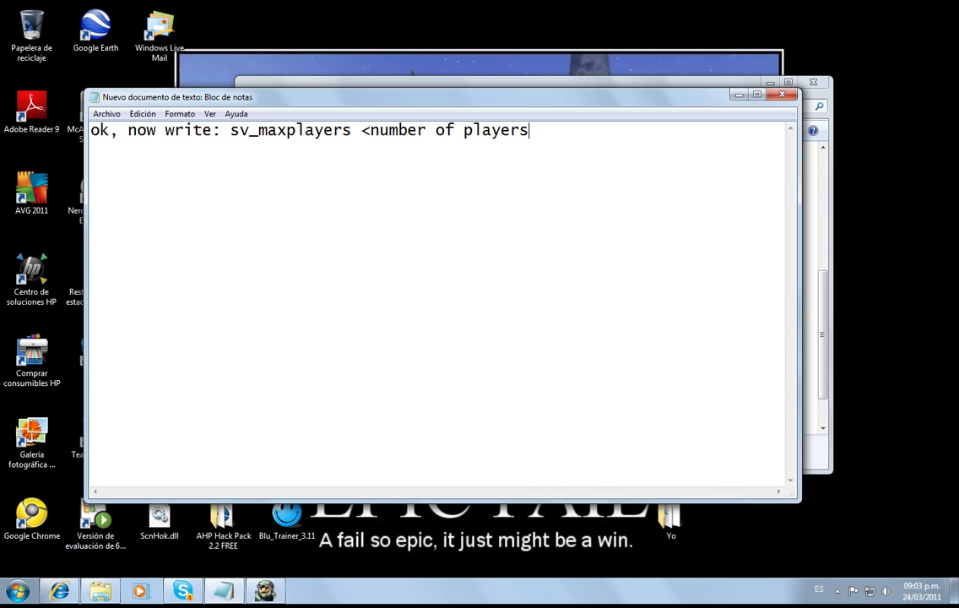
{"action": "type", "text": "> (im gonna put"}
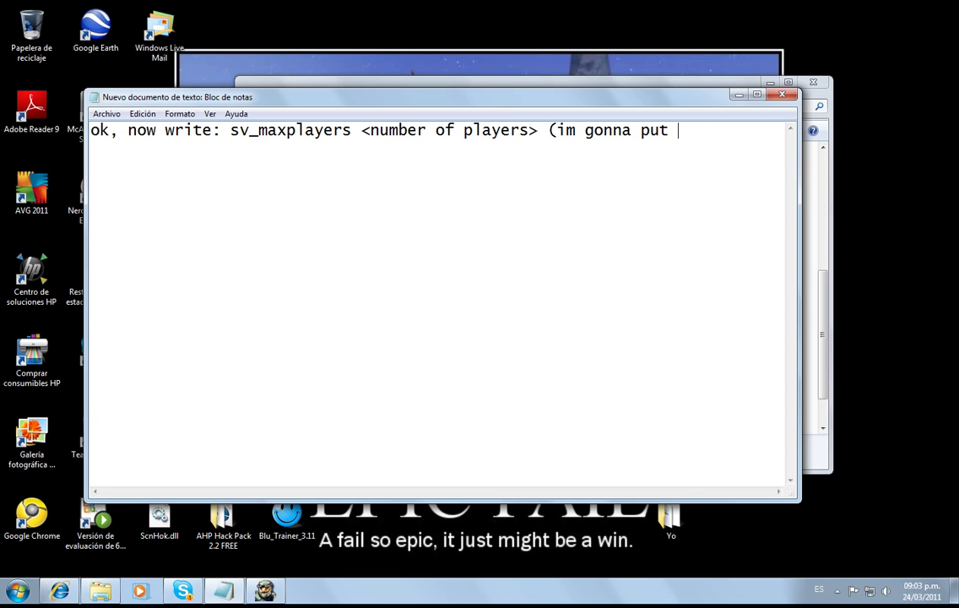
{"action": "type", "text": " 14)"}
{"action": "left_click_drag", "start_coordinate": [743, 136], "coordinate": [359, 161]}
{"action": "key", "text": "BackSpace"}
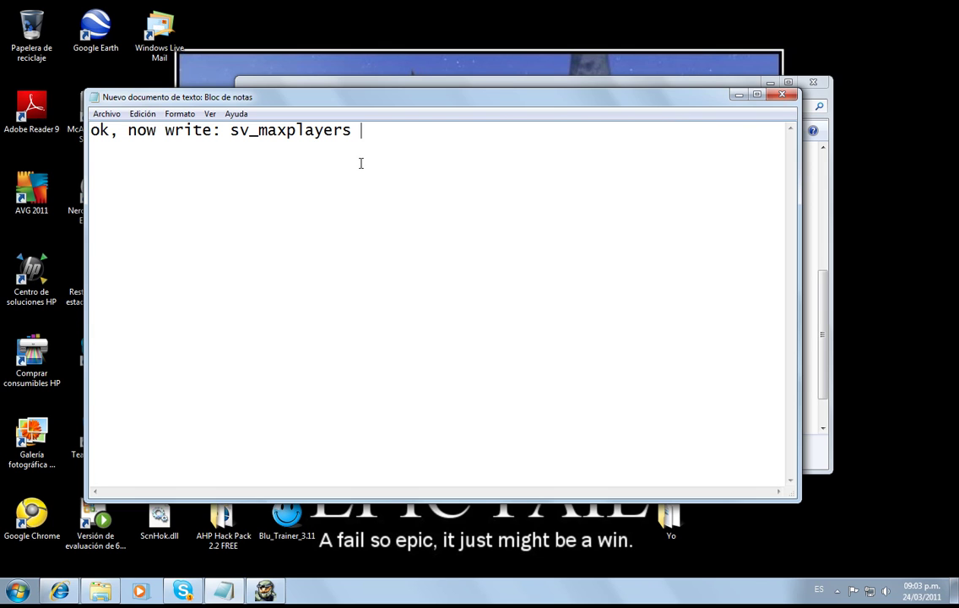
- Minimise the note and set the server's maximum players to 14 with sv_maxplayers 14 in the Halo Console
{"action": "left_click", "coordinate": [737, 95]}
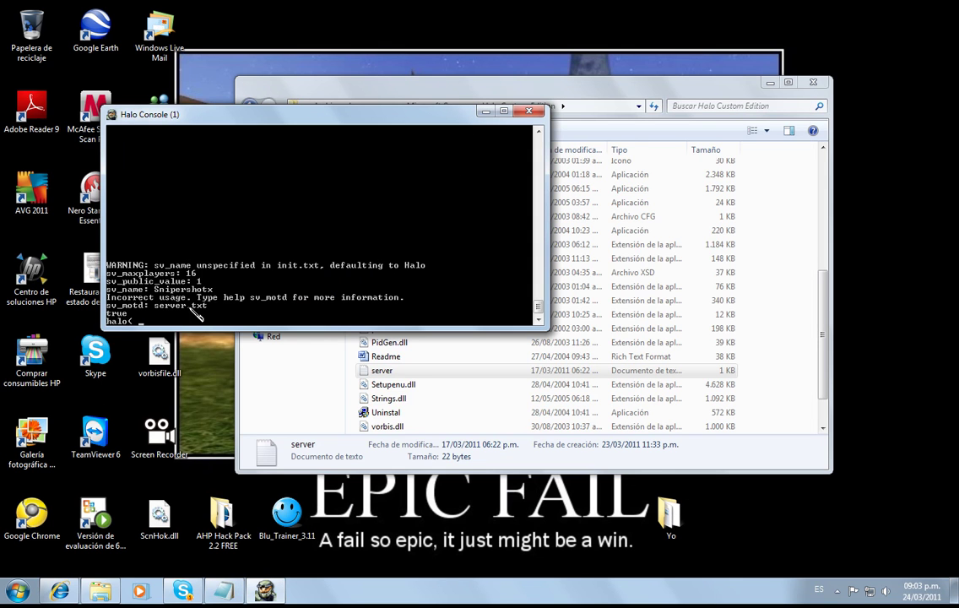
{"action": "type", "text": "s"}
{"action": "type", "text": "v_na"}
{"action": "type", "text": "ma"}
{"action": "type", "text": "xplayers"}
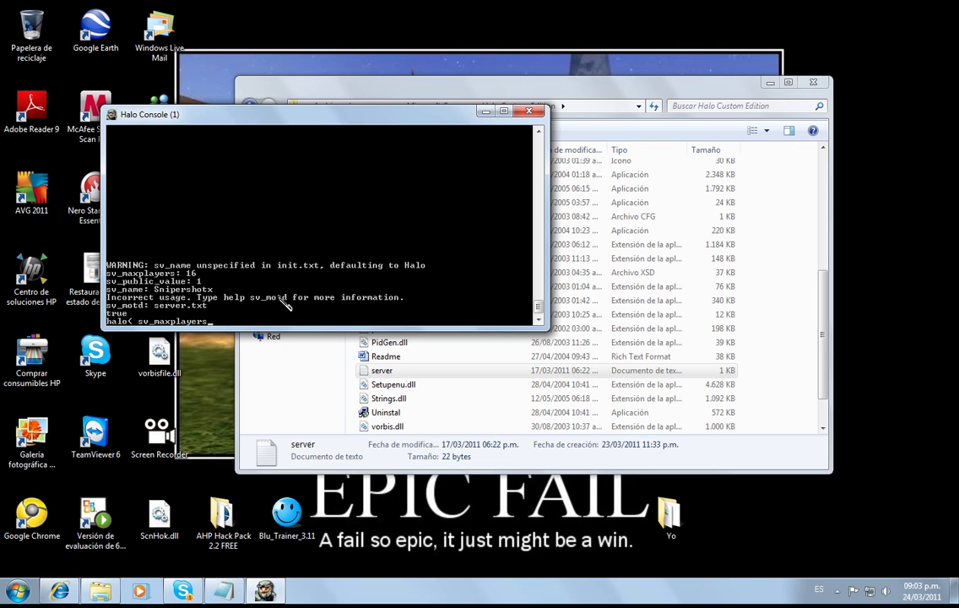
{"action": "type", "text": " 14"}
{"action": "key", "text": "Return"}
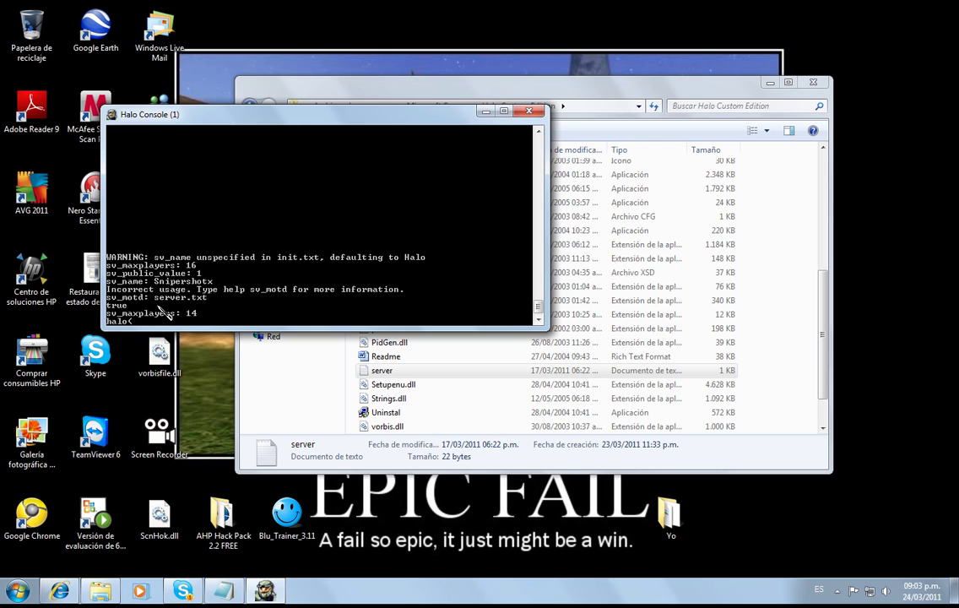
- Reopen the Notepad document and replace its text with "now for no friendly fire write: sv_friendly_fire 1"
{"action": "left_click", "coordinate": [222, 590]}
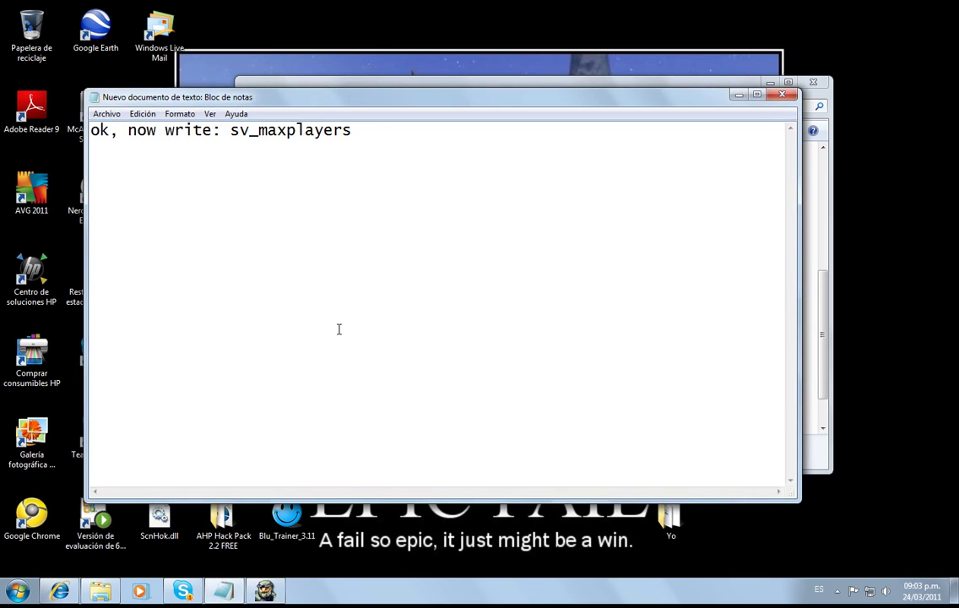
{"action": "left_click_drag", "start_coordinate": [352, 133], "coordinate": [93, 130]}
{"action": "key", "text": "BackSpace"}
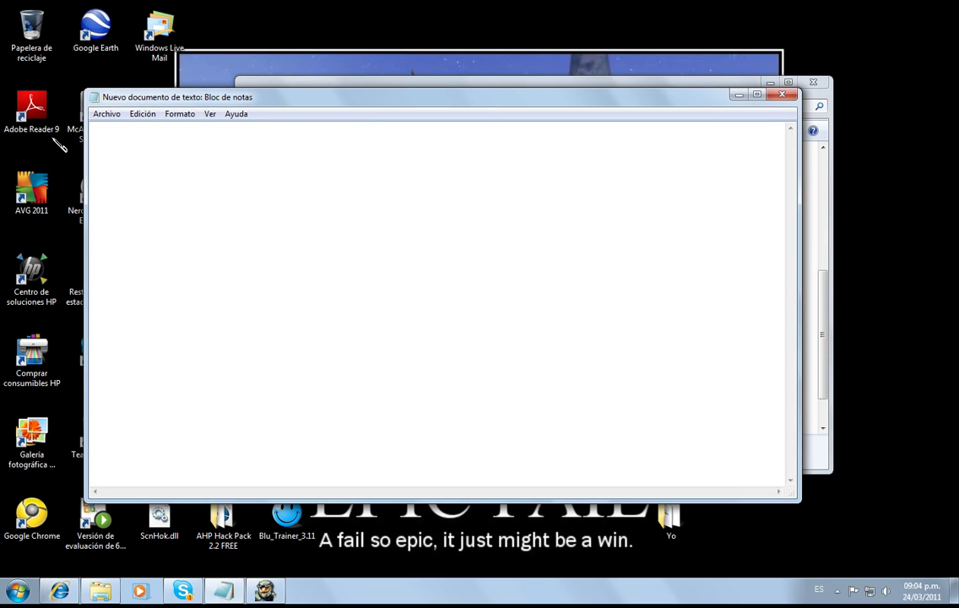
{"action": "type", "text": "now for no friendly f"}
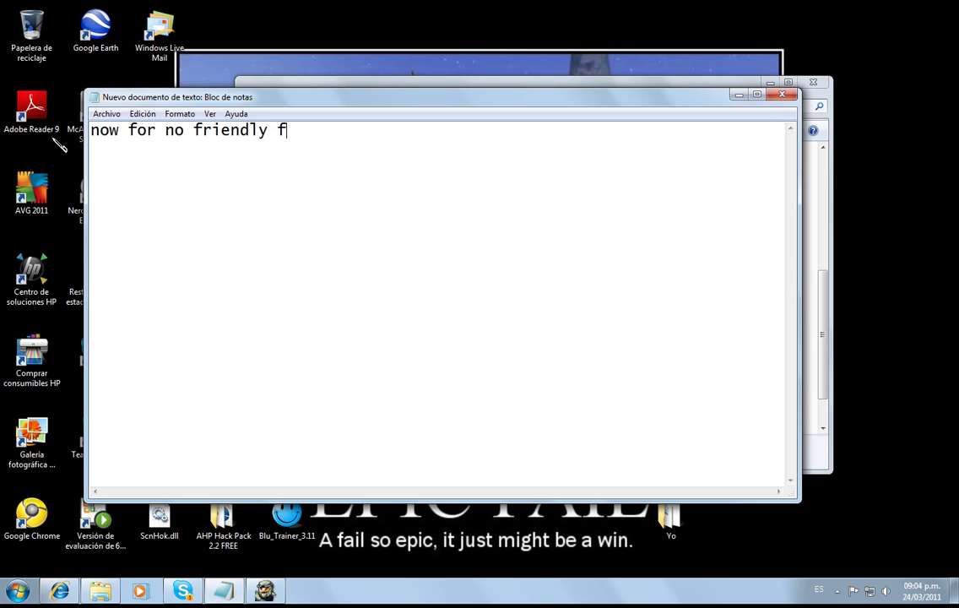
{"action": "type", "text": "ire write: sv_friendl"}
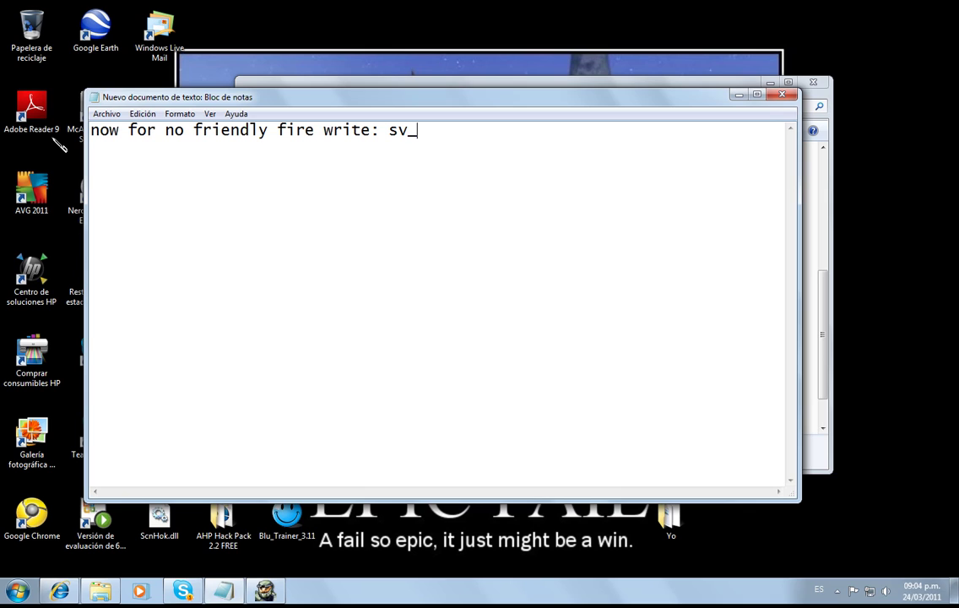
{"action": "type", "text": "y_fire 1"}
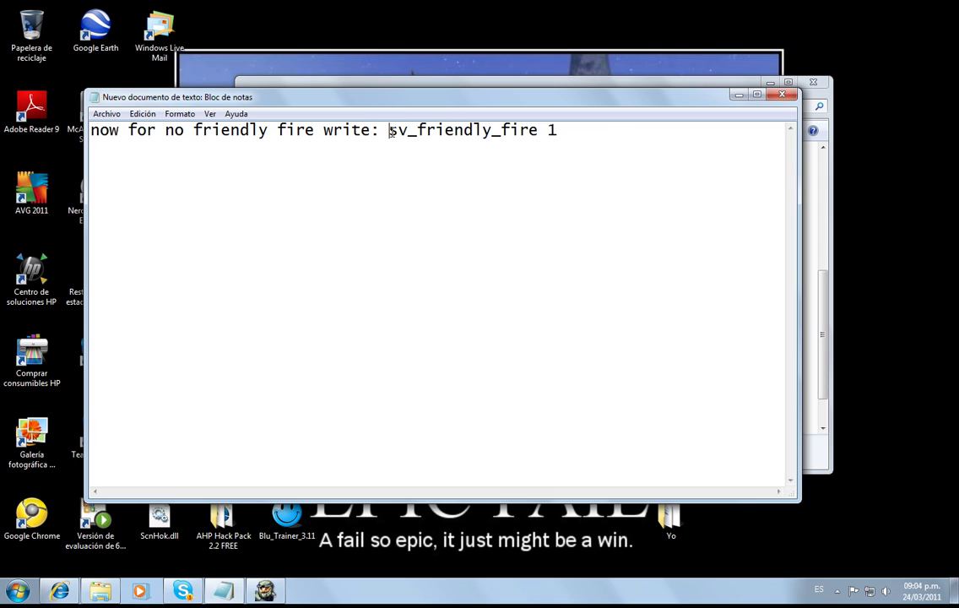
- Copy the command sv_friendly_fire 1 from the note, keeping the document open by cancelling the save prompt
{"action": "left_click_drag", "start_coordinate": [390, 132], "coordinate": [606, 131]}
{"action": "right_click", "coordinate": [508, 124]}
{"action": "left_click", "coordinate": [548, 167]}
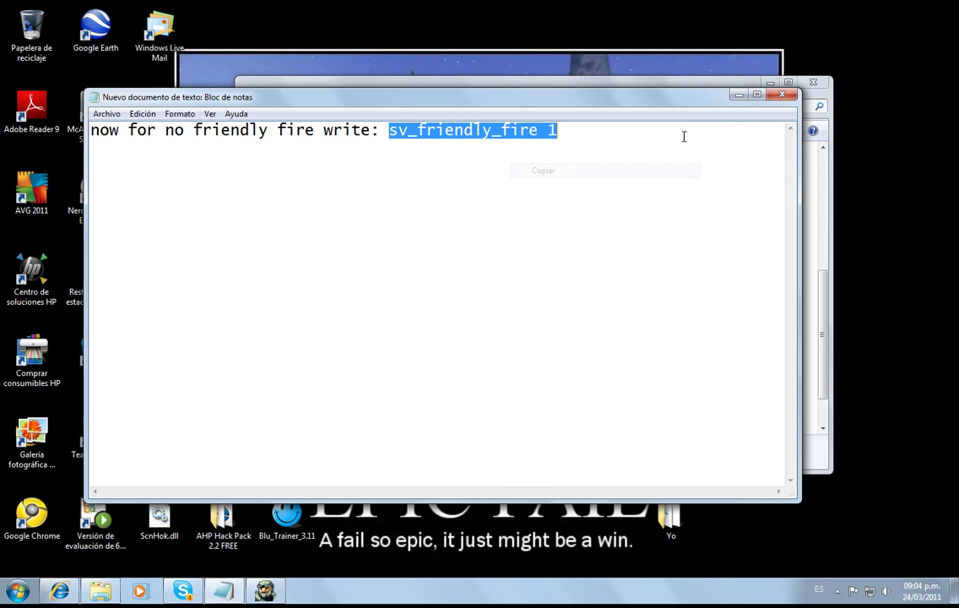
{"action": "left_click", "coordinate": [779, 94]}
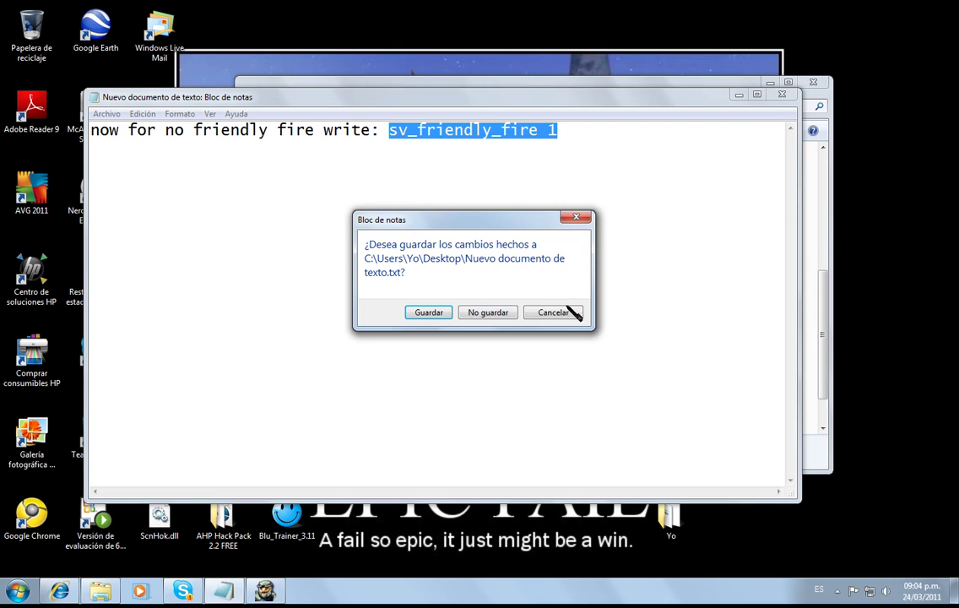
{"action": "left_click", "coordinate": [578, 219]}
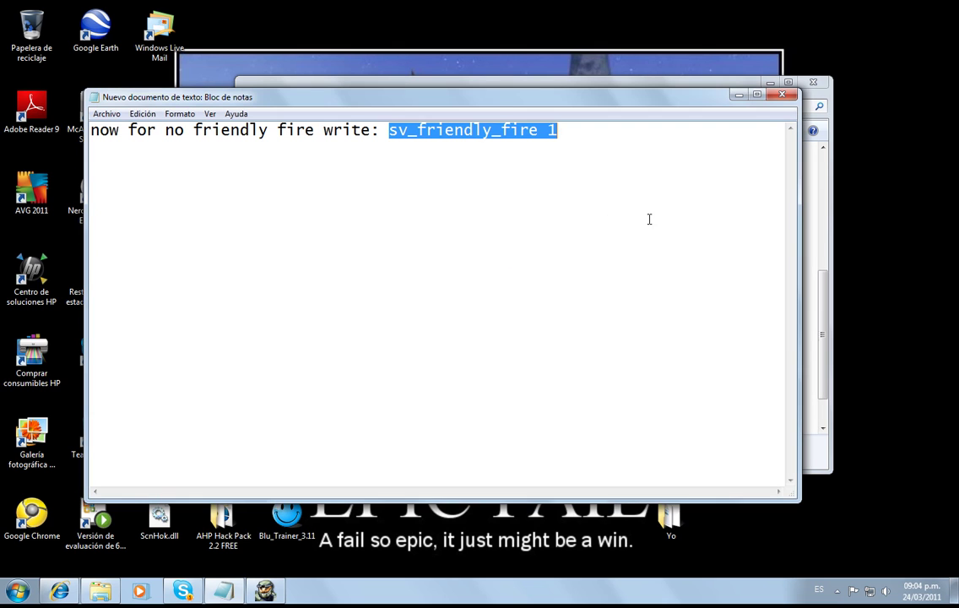
- Minimise the note and turn friendly fire off by running the copied command sv_friendly_fire 1 in the Halo Console
{"action": "left_click", "coordinate": [739, 95]}
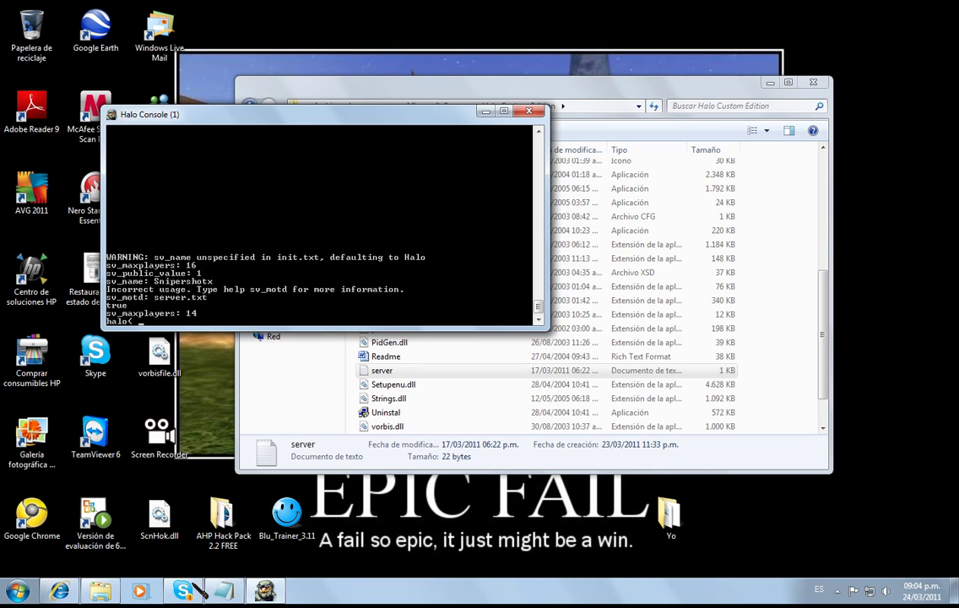
{"action": "right_click", "coordinate": [141, 321]}
{"action": "left_click", "coordinate": [178, 360]}
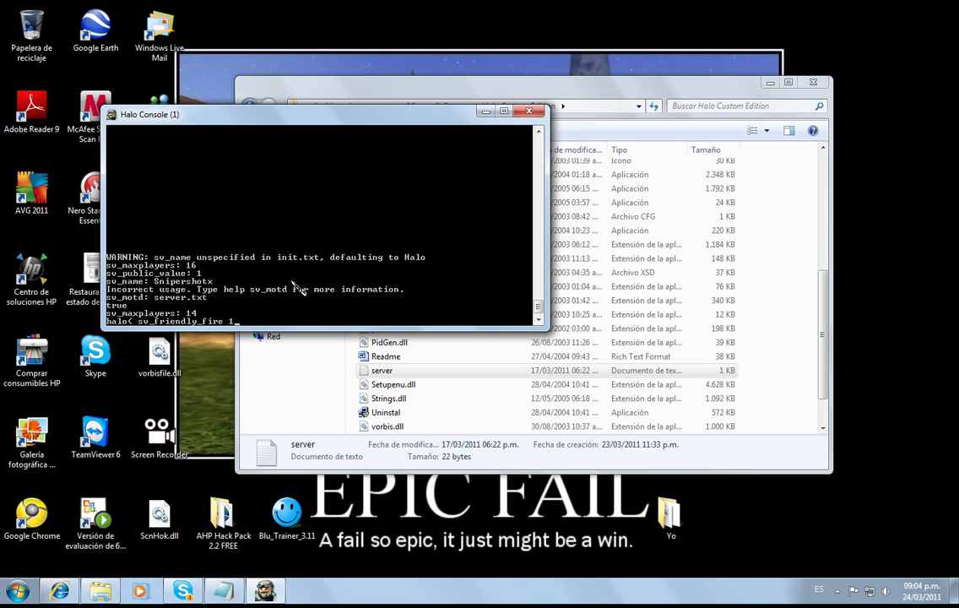
{"action": "key", "text": "Return"}
{"action": "left_click", "coordinate": [239, 315]}
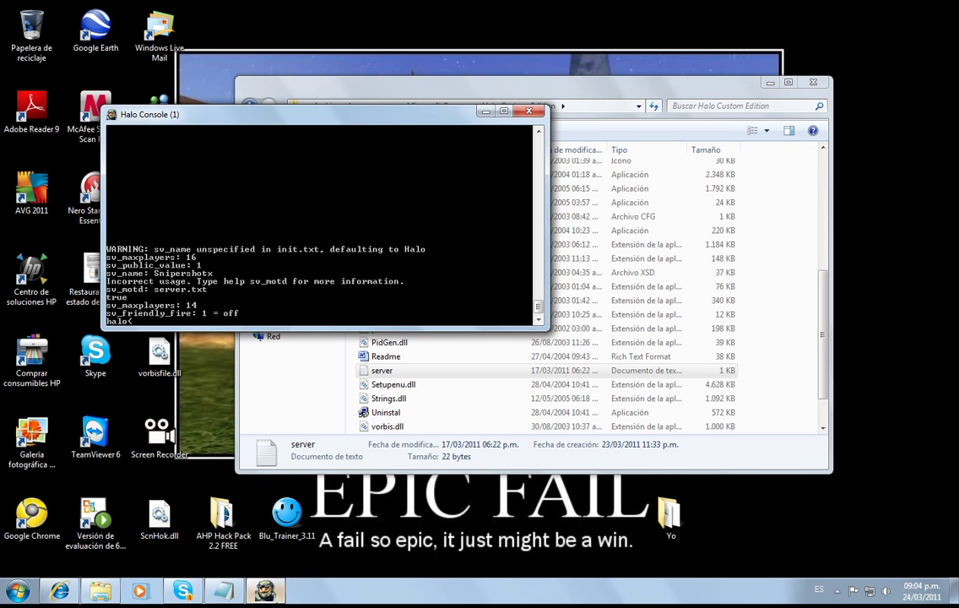
- Reopen the Notepad document and replace its text with "now for NO password write: sv_password"
{"action": "left_click", "coordinate": [223, 590]}
{"action": "left_click_drag", "start_coordinate": [614, 147], "coordinate": [257, 209]}
{"action": "key", "text": "BackSpace"}
{"action": "key", "text": "BackSpace"}
{"action": "key", "text": "BackSpace"}
{"action": "key", "text": "BackSpace"}
{"action": "key", "text": "BackSpace"}
{"action": "key", "text": "BackSpace"}
{"action": "key", "text": "BackSpace"}
{"action": "key", "text": "BackSpace"}
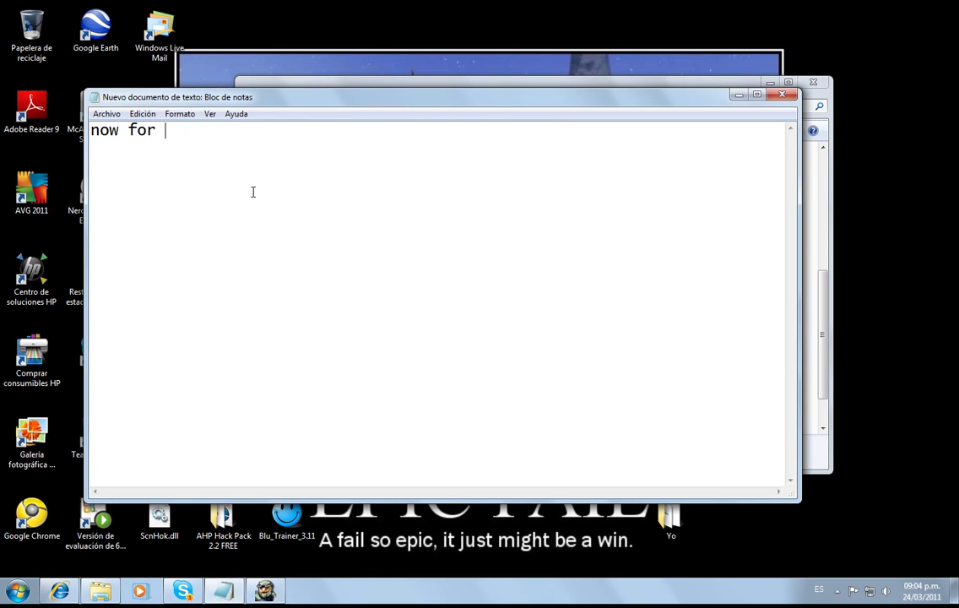
{"action": "type", "text": "now for NO passwo"}
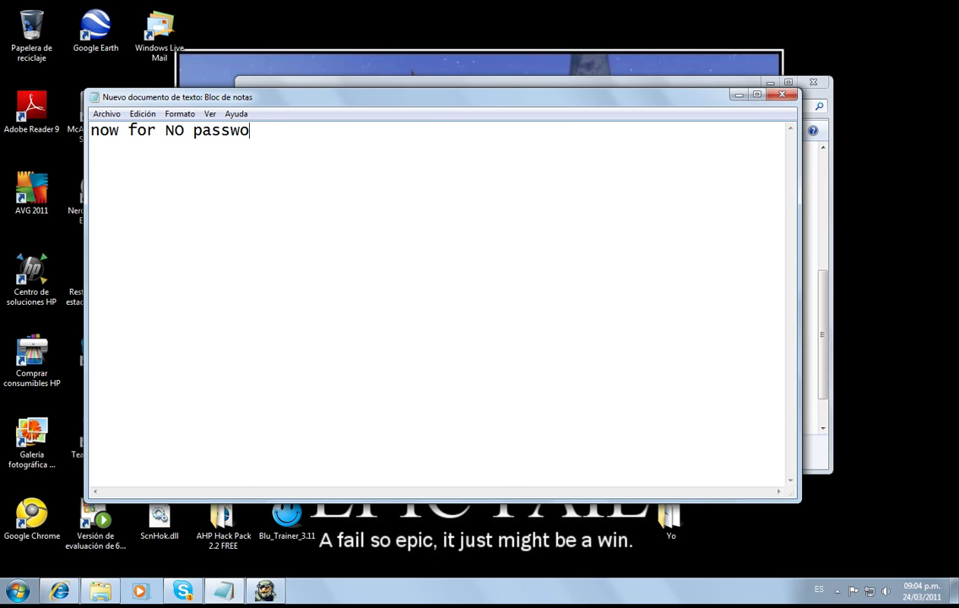
{"action": "type", "text": "rd write: s"}
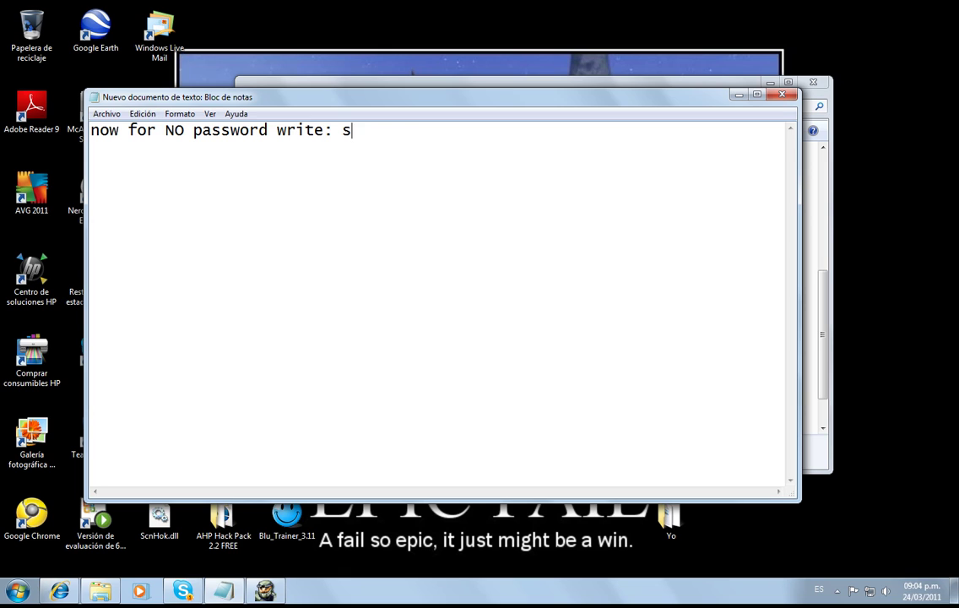
{"action": "type", "text": "v_password"}
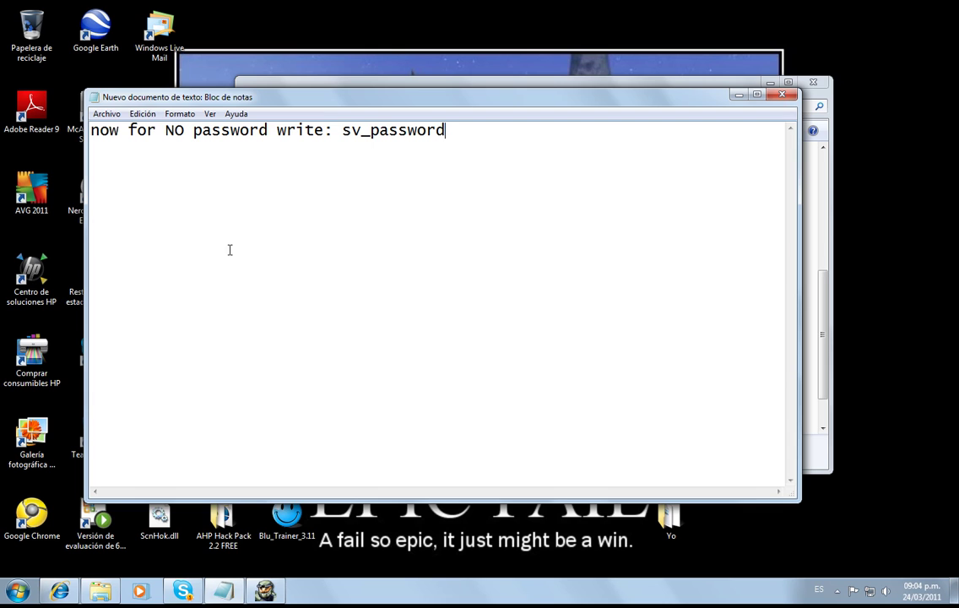
- Copy the command sv_password from the note and run it without a value in the Halo Console
{"action": "left_click_drag", "start_coordinate": [343, 133], "coordinate": [465, 131]}
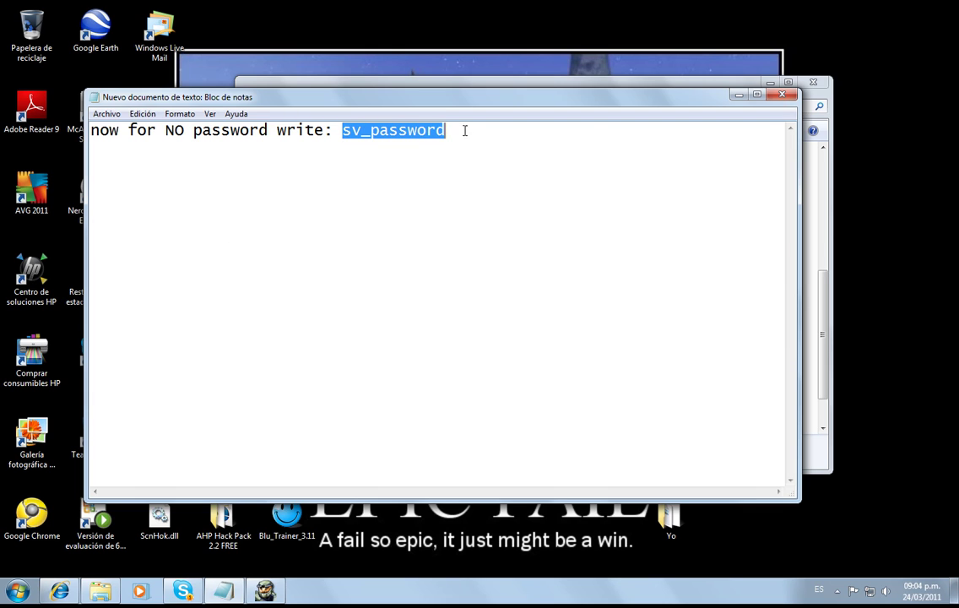
{"action": "right_click", "coordinate": [402, 127]}
{"action": "left_click", "coordinate": [458, 170]}
{"action": "left_click", "coordinate": [739, 94]}
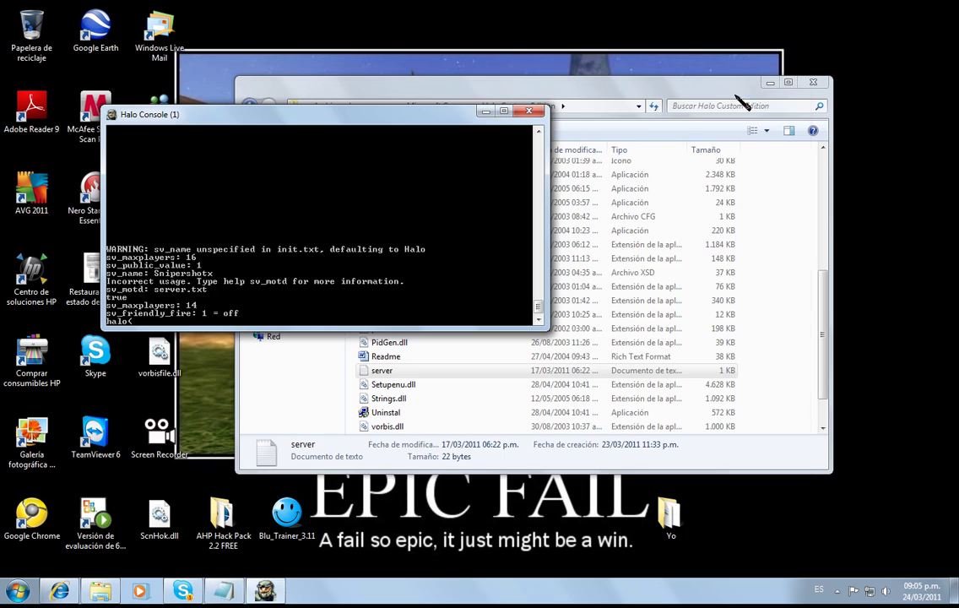
{"action": "right_click", "coordinate": [123, 288]}
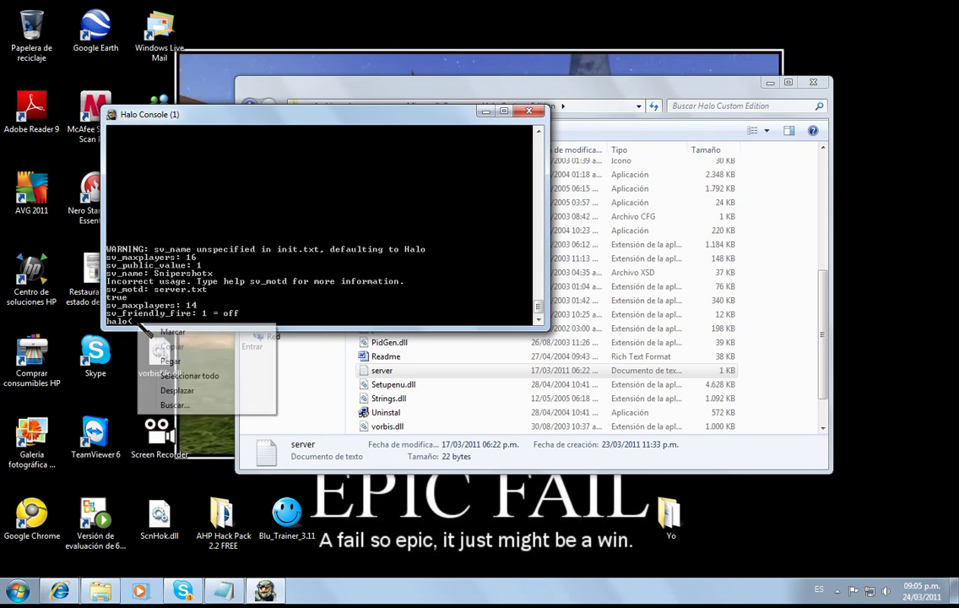
{"action": "left_click", "coordinate": [189, 362]}
{"action": "key", "text": "Return"}
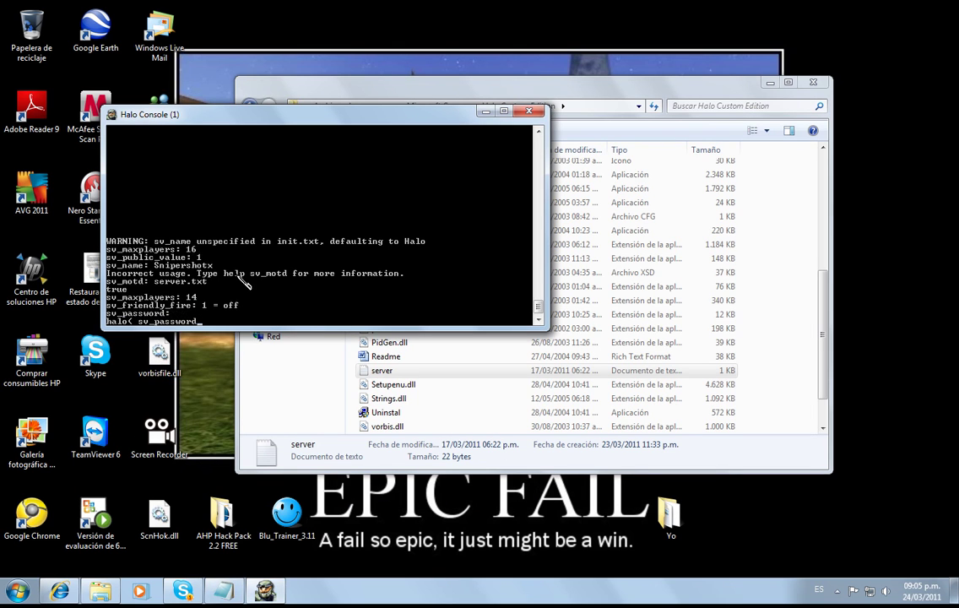
- Reopen the Notepad document and clear all of its text
{"action": "left_click", "coordinate": [224, 590]}
{"action": "left_click_drag", "start_coordinate": [407, 132], "coordinate": [450, 158]}
{"action": "key", "text": "ctrl+a"}
{"action": "key", "text": "Delete"}
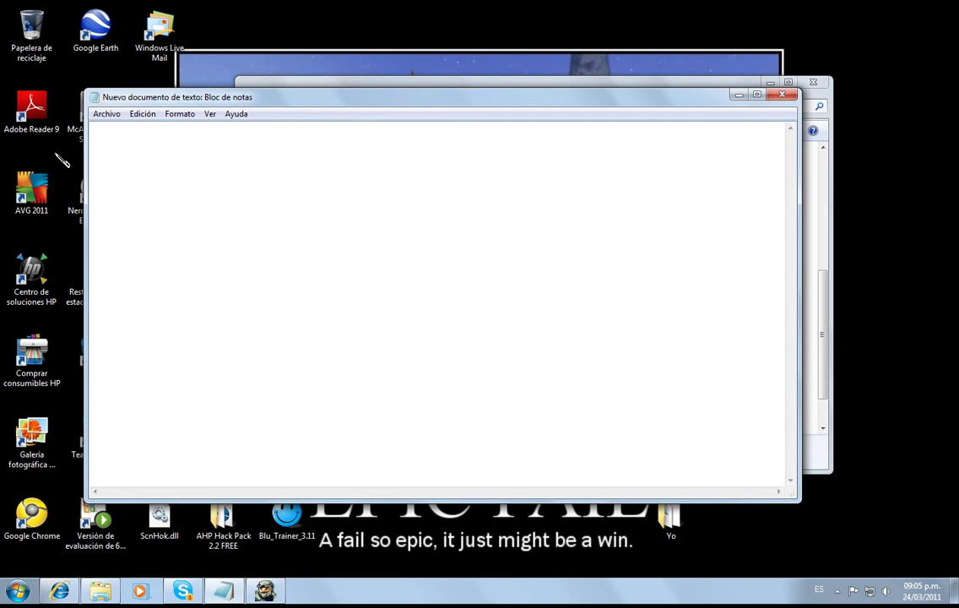
- Write "almost over" in the emptied note and delete it again
{"action": "type", "text": "almost over!"}
{"action": "key", "text": "BackSpace"}
{"action": "key", "text": "BackSpace"}
{"action": "key", "text": "BackSpace"}
{"action": "key", "text": "BackSpace"}
{"action": "key", "text": "BackSpace"}
{"action": "key", "text": "BackSpace"}
{"action": "key", "text": "BackSpace"}
{"action": "key", "text": "BackSpace"}
{"action": "key", "text": "BackSpace"}
{"action": "key", "text": "BackSpace"}
{"action": "key", "text": "BackSpace"}
{"action": "key", "text": "BackSpace"}
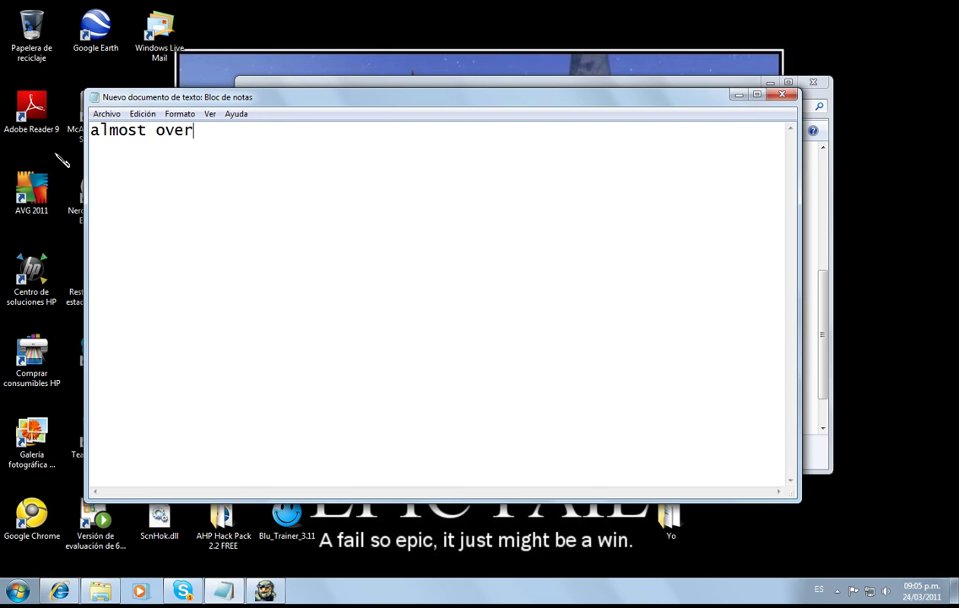
- Write the note "write:sv_mapcycle_add <map or maps> and <gametype>" in the empty Notepad document
{"action": "type", "text": "write"}
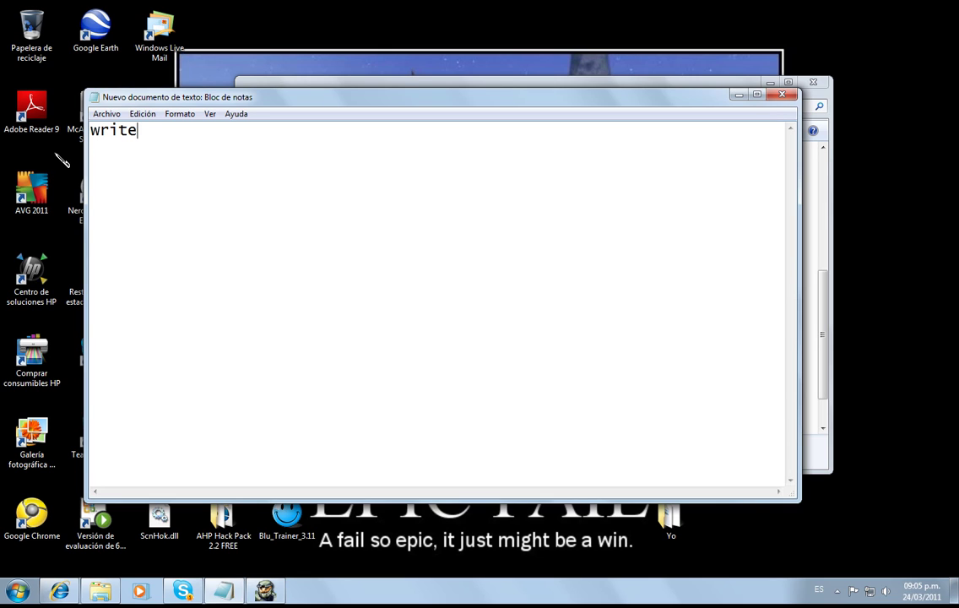
{"action": "type", "text": ":sv_mapcycle_add"}
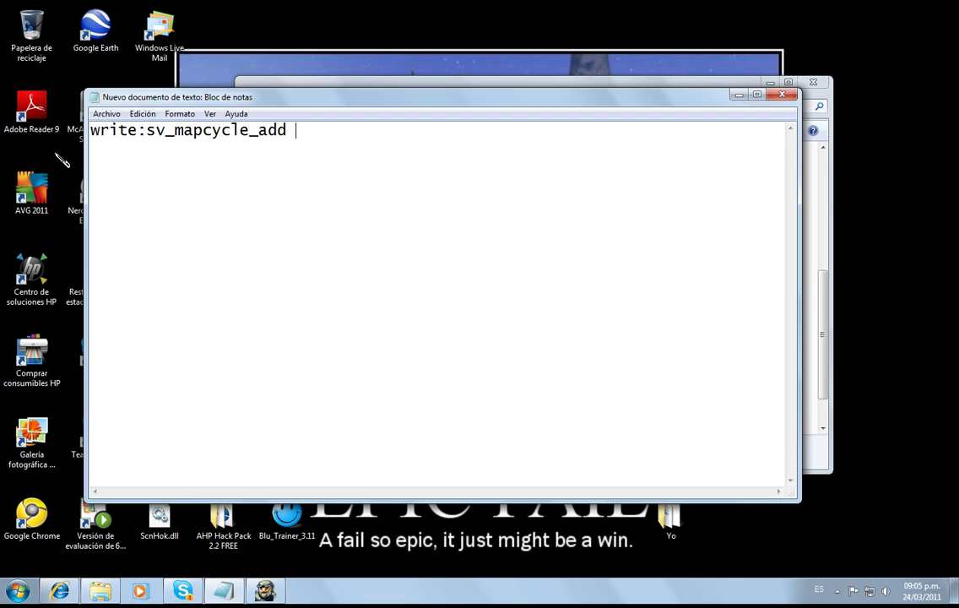
{"action": "type", "text": " <map or maps"}
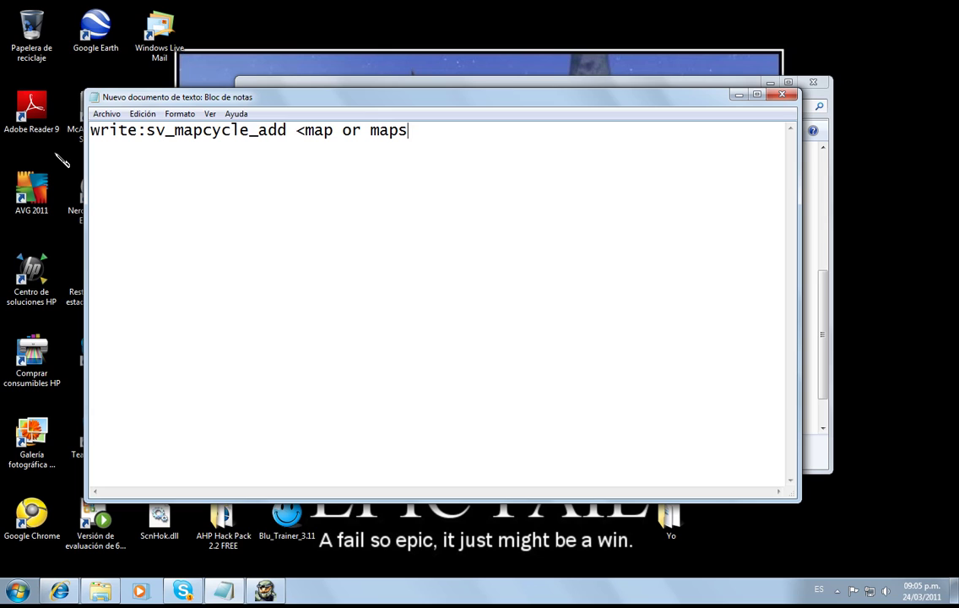
{"action": "type", "text": "<"}
{"action": "key", "text": "BackSpace"}
{"action": "type", "text": "Z"}
{"action": "key", "text": "BackSpace"}
{"action": "type", "text": "> and <game"}
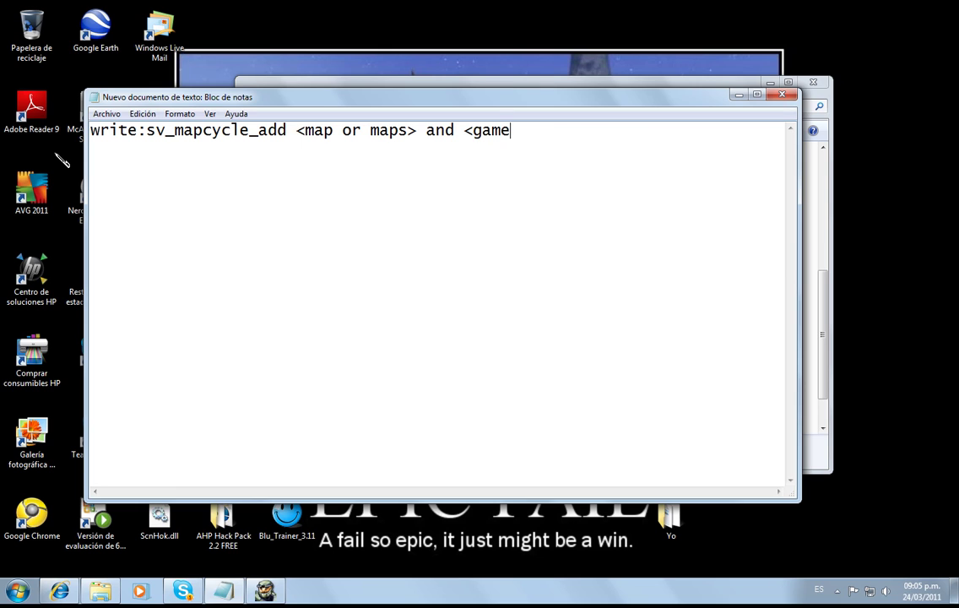
{"action": "type", "text": "type>"}
- Minimise the note and run sv_mapcycle_add bloodgulch ctf in the Halo Console
{"action": "left_click", "coordinate": [739, 95]}
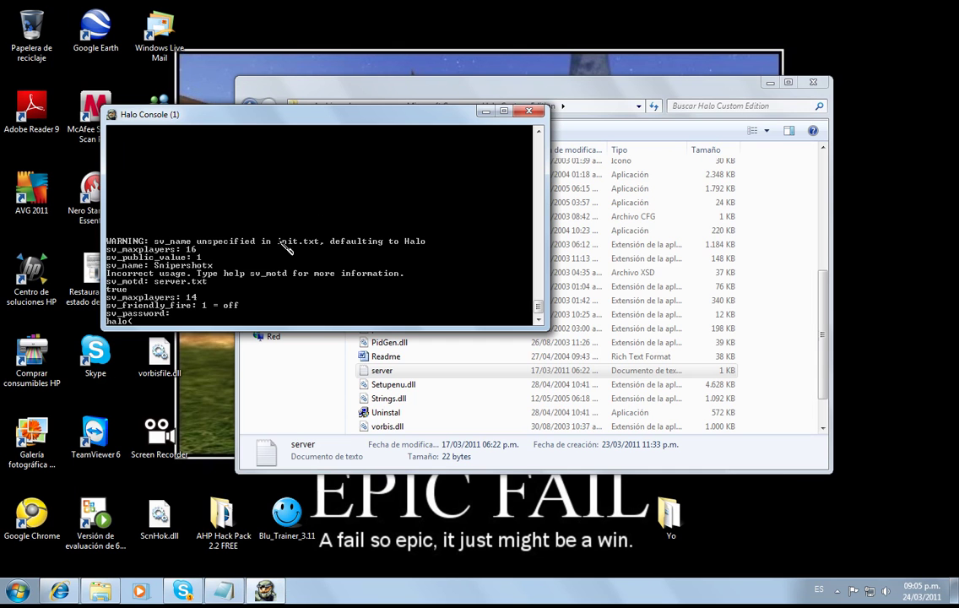
{"action": "key", "text": "BackSpace"}
{"action": "key", "text": "BackSpace"}
{"action": "type", "text": "sv_mapcycle"}
{"action": "type", "text": "_add"}
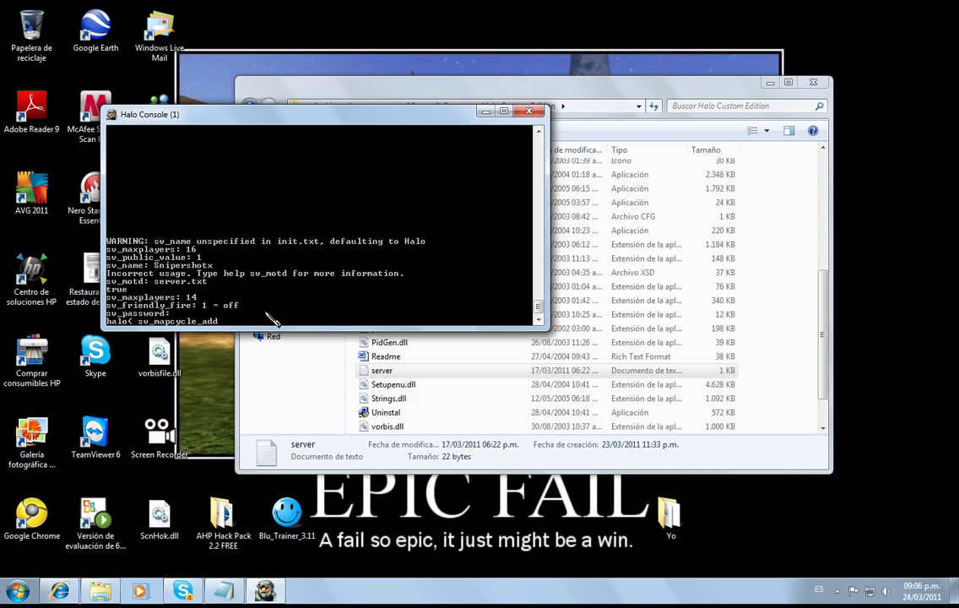
{"action": "type", "text": " bloodgulc"}
{"action": "type", "text": " ctf"}
{"action": "key", "text": "Return"}
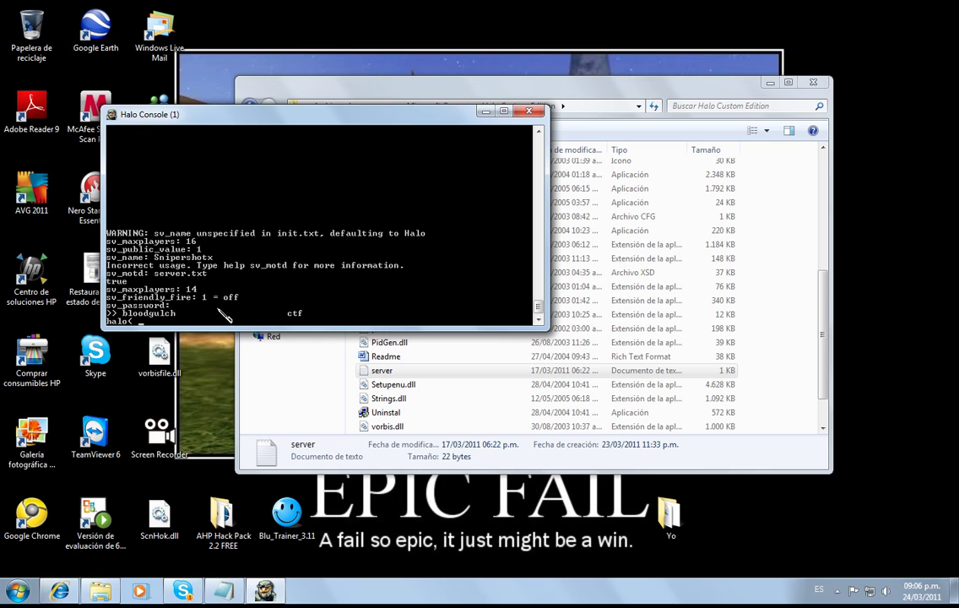
- Recall the last console command and change it to add the beavercreek map with the slayer game type to the map cycle
{"action": "key", "text": "Up"}
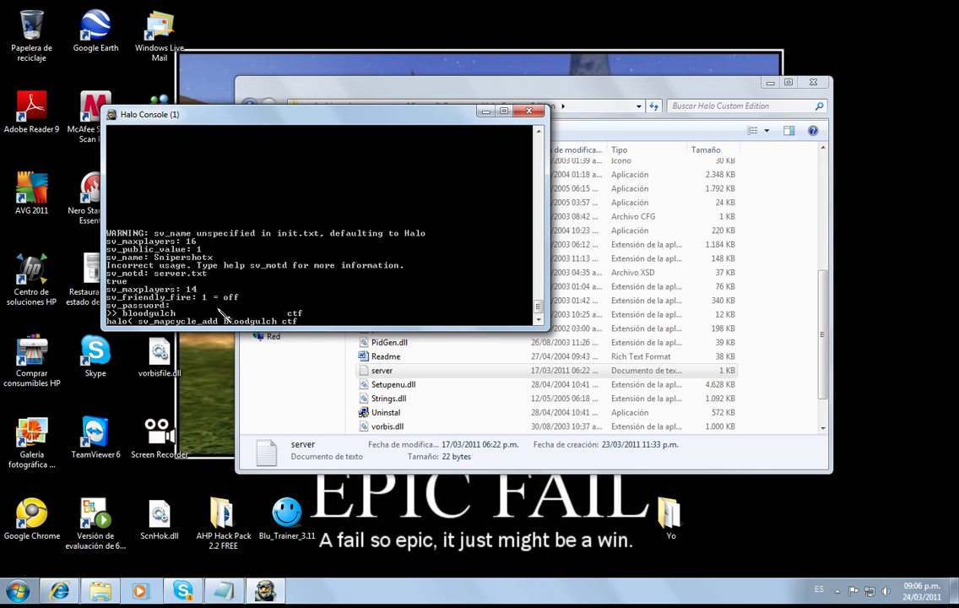
{"action": "key", "text": "BackSpace"}
{"action": "key", "text": "BackSpace"}
{"action": "key", "text": "BackSpace"}
{"action": "key", "text": "BackSpace"}
{"action": "key", "text": "BackSpace"}
{"action": "key", "text": "BackSpace"}
{"action": "key", "text": "BackSpace"}
{"action": "key", "text": "BackSpace"}
{"action": "key", "text": "BackSpace"}
{"action": "key", "text": "BackSpace"}
{"action": "key", "text": "BackSpace"}
{"action": "key", "text": "BackSpace"}
{"action": "key", "text": "BackSpace"}
{"action": "key", "text": "BackSpace"}
{"action": "key", "text": "BackSpace"}
{"action": "type", "text": "blavercreek slayer"}
{"action": "key", "text": "Return"}
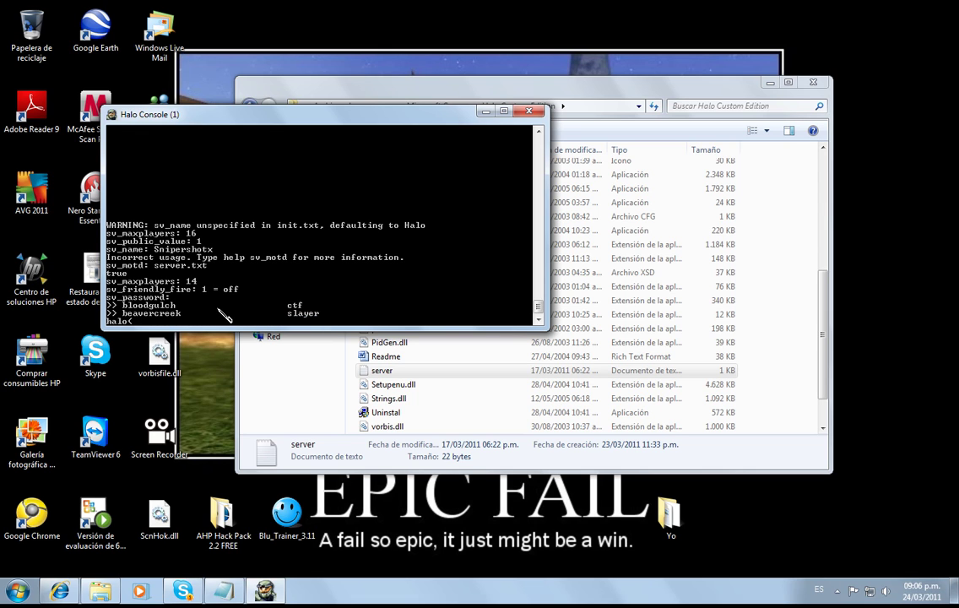
{"action": "type", "text": "rat"}
{"action": "key", "text": "BackSpace"}
{"action": "key", "text": "BackSpace"}
{"action": "key", "text": "BackSpace"}
- Reuse the previous sv_mapcycle_add command to add the ratrace map with the ctf game type
{"action": "key", "text": "Up"}
{"action": "key", "text": "BackSpace"}
{"action": "key", "text": "BackSpace"}
{"action": "key", "text": "BackSpace"}
{"action": "key", "text": "BackSpace"}
{"action": "key", "text": "BackSpace"}
{"action": "key", "text": "BackSpace"}
{"action": "key", "text": "BackSpace"}
{"action": "key", "text": "BackSpace"}
{"action": "key", "text": "BackSpace"}
{"action": "key", "text": "BackSpace"}
{"action": "key", "text": "BackSpace"}
{"action": "key", "text": "BackSpace"}
{"action": "key", "text": "BackSpace"}
{"action": "key", "text": "BackSpace"}
{"action": "key", "text": "BackSpace"}
{"action": "key", "text": "BackSpace"}
{"action": "key", "text": "BackSpace"}
{"action": "key", "text": "BackSpace"}
{"action": "type", "text": "ratrace"}
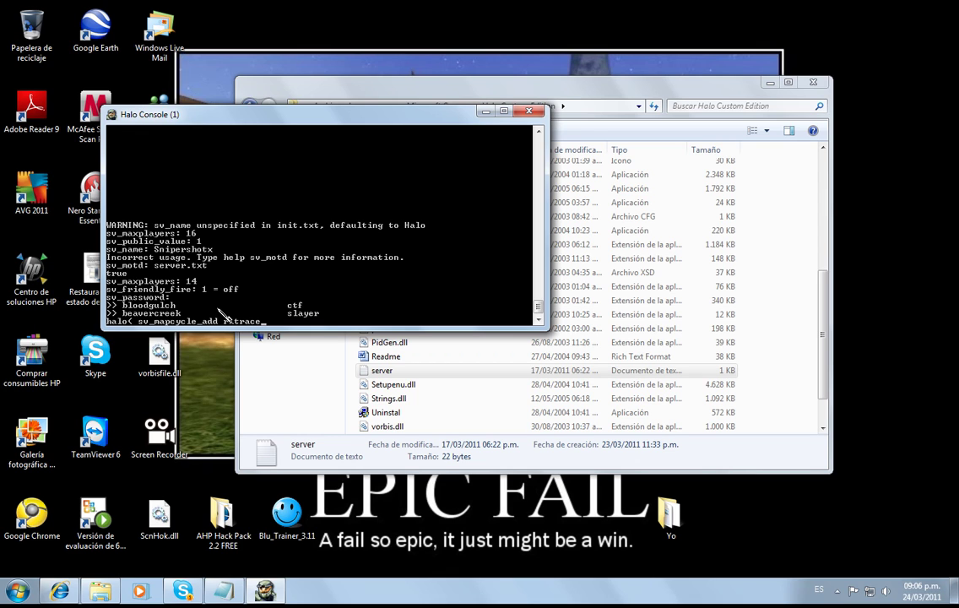
{"action": "type", "text": " ctf"}
{"action": "key", "text": "Return"}
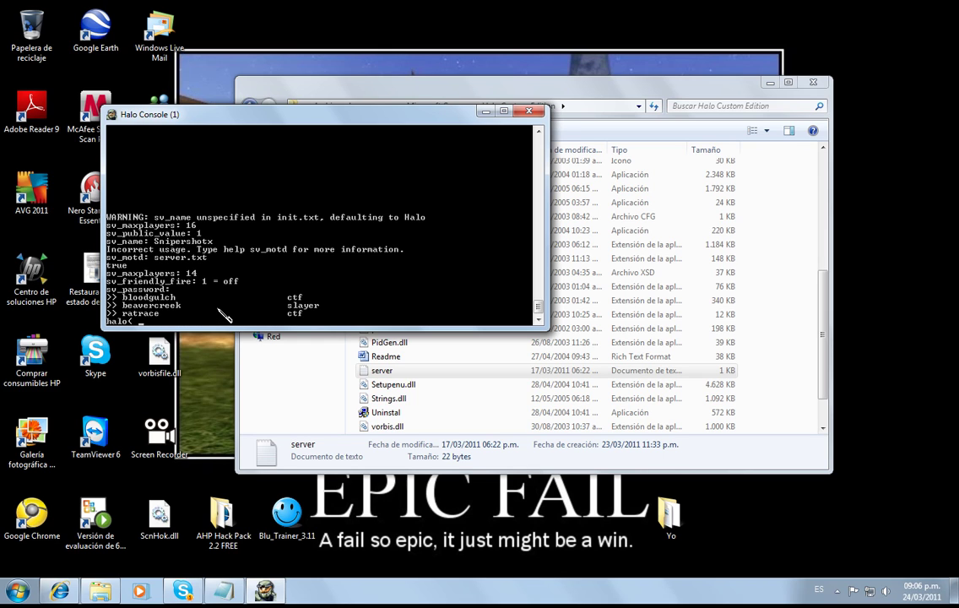
{"action": "type", "text": "prisone"}
{"action": "key", "text": "BackSpace"}
{"action": "key", "text": "BackSpace"}
{"action": "key", "text": "BackSpace"}
{"action": "key", "text": "BackSpace"}
{"action": "key", "text": "BackSpace"}
{"action": "key", "text": "BackSpace"}
{"action": "key", "text": "BackSpace"}
{"action": "key", "text": "BackSpace"}
{"action": "key", "text": "BackSpace"}
- Reuse the previous sv_mapcycle_add command to add the prisoner map with the slayer game type
{"action": "key", "text": "Up"}
{"action": "key", "text": "BackSpace"}
{"action": "key", "text": "BackSpace"}
{"action": "key", "text": "BackSpace"}
{"action": "key", "text": "BackSpace"}
{"action": "key", "text": "BackSpace"}
{"action": "key", "text": "BackSpace"}
{"action": "key", "text": "BackSpace"}
{"action": "key", "text": "BackSpace"}
{"action": "key", "text": "BackSpace"}
{"action": "key", "text": "BackSpace"}
{"action": "key", "text": "BackSpace"}
{"action": "type", "text": "prisoner "}
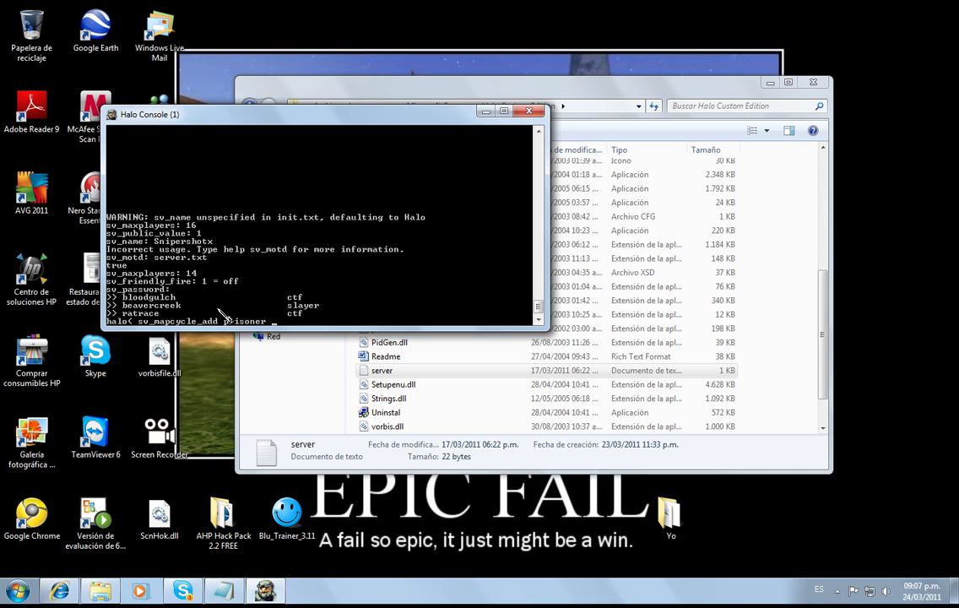
{"action": "type", "text": "slayer"}
{"action": "key", "text": "Return"}
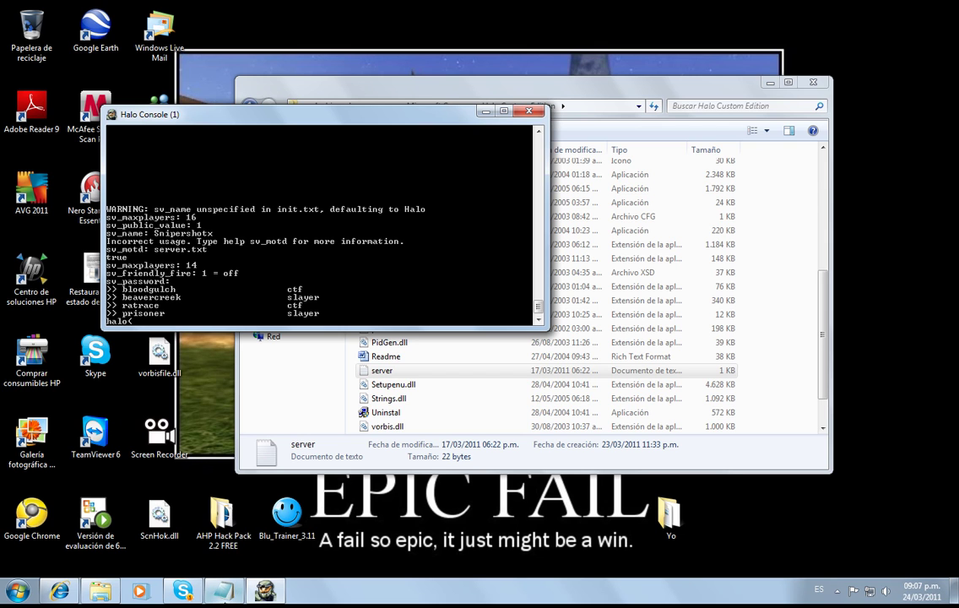
- Switch to the Halo Custom Edition folder in Windows Explorer and open its maps folder to check the map names
{"action": "left_click", "coordinate": [296, 363]}
{"action": "scroll", "coordinate": [435, 261], "scroll_direction": "up", "scroll_amount": 3}
{"action": "scroll", "coordinate": [435, 211], "scroll_direction": "up", "scroll_amount": 3}
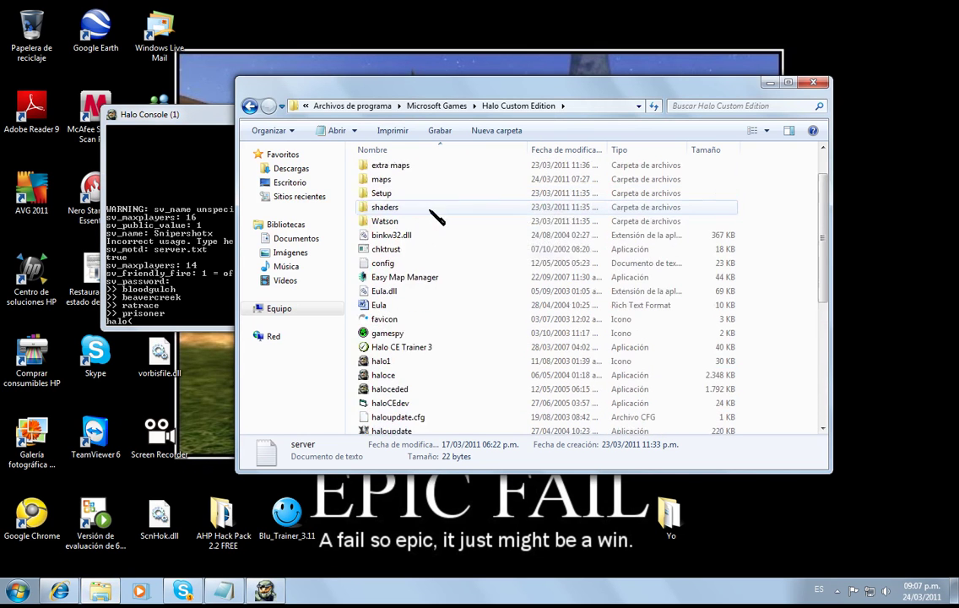
{"action": "left_click", "coordinate": [380, 226]}
{"action": "double_click", "coordinate": [382, 228]}
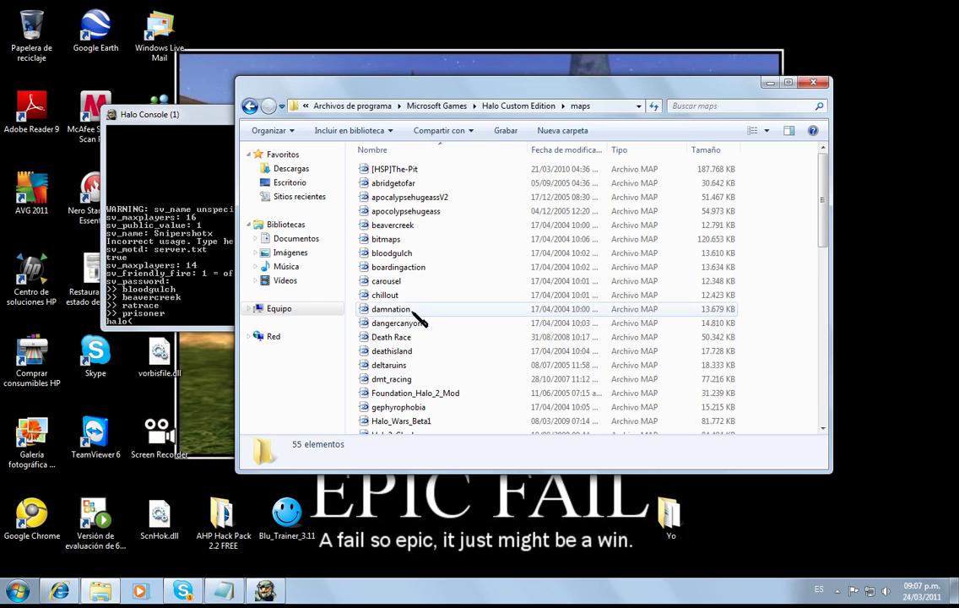
- Return to the Halo Console and reuse the sv_mapcycle_add command to add the dangercanyon map with the ctf game type
{"action": "left_click", "coordinate": [187, 320]}
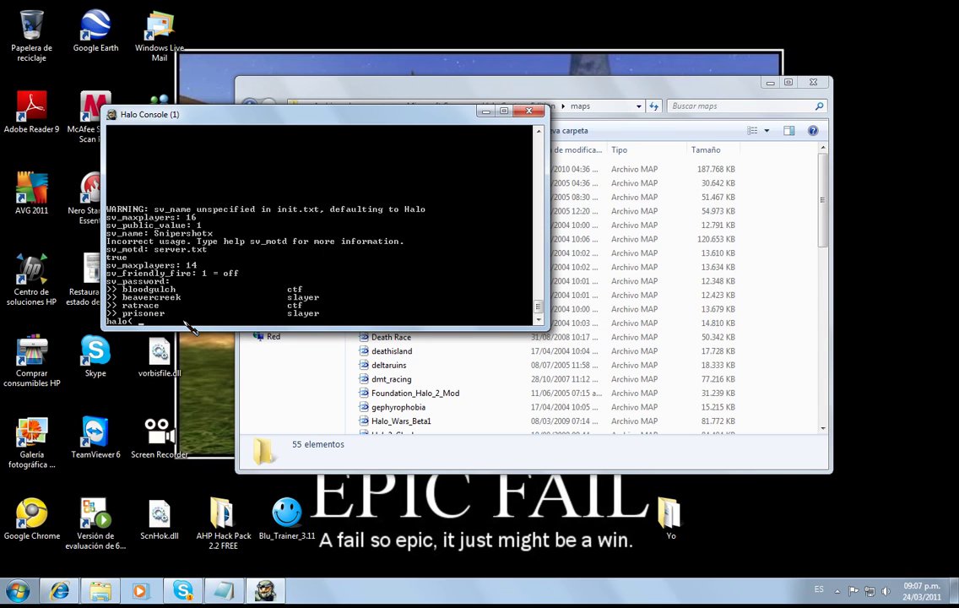
{"action": "key", "text": "Up"}
{"action": "key", "text": "BackSpace"}
{"action": "key", "text": "BackSpace"}
{"action": "key", "text": "BackSpace"}
{"action": "key", "text": "BackSpace"}
{"action": "key", "text": "BackSpace"}
{"action": "key", "text": "BackSpace"}
{"action": "key", "text": "BackSpace"}
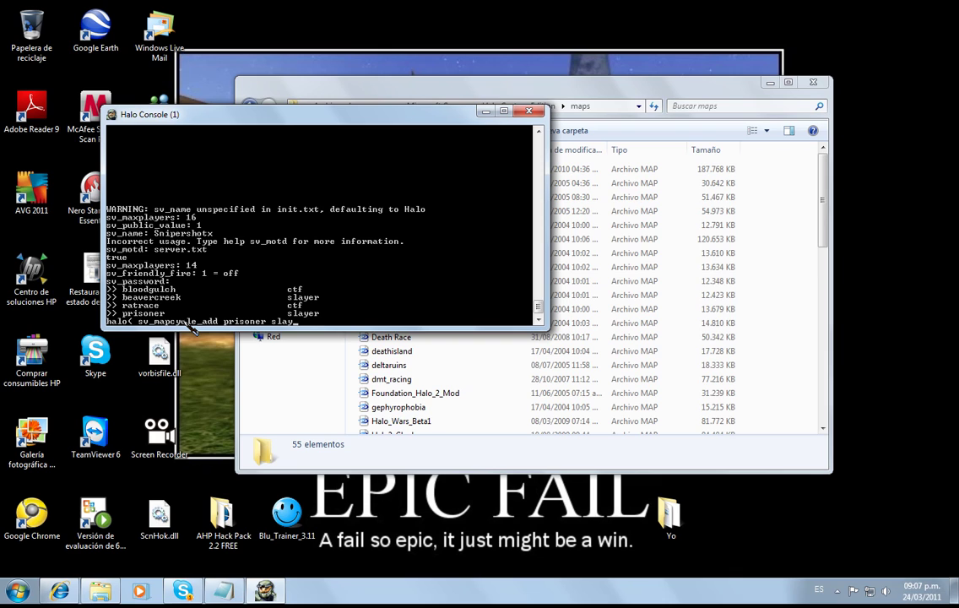
{"action": "key", "text": "BackSpace"}
{"action": "key", "text": "BackSpace"}
{"action": "key", "text": "BackSpace"}
{"action": "key", "text": "BackSpace"}
{"action": "key", "text": "BackSpace"}
{"action": "key", "text": "BackSpace"}
{"action": "key", "text": "BackSpace"}
{"action": "key", "text": "BackSpace"}
{"action": "type", "text": "danger canyon"}
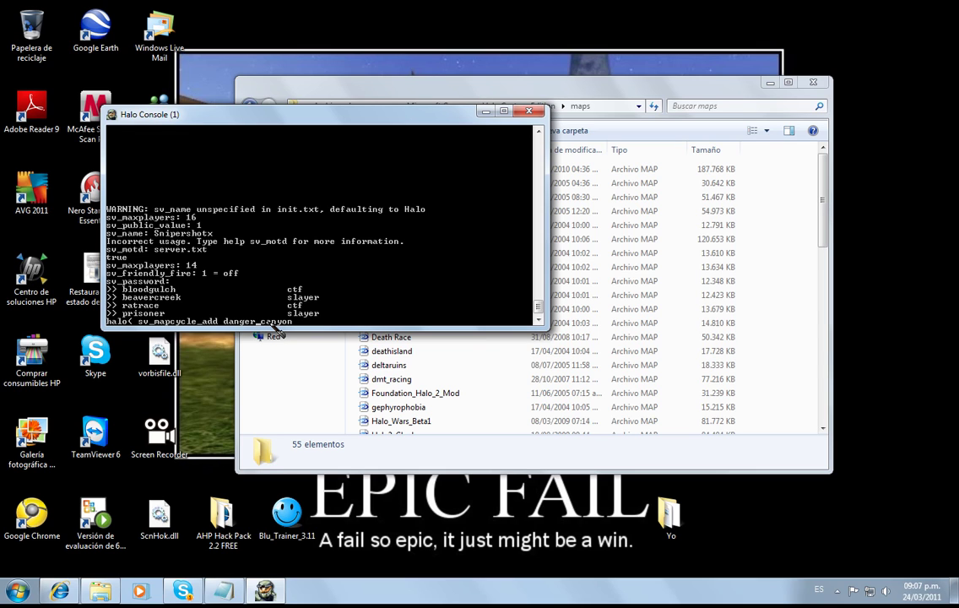
{"action": "key", "text": "Delete"}
{"action": "type", "text": "ctf"}
{"action": "key", "text": "Return"}
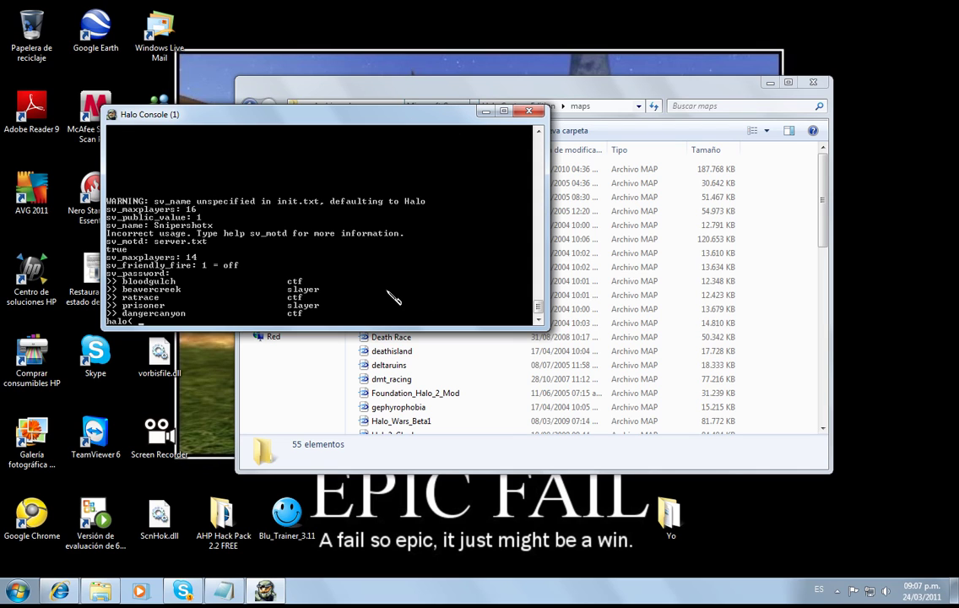
- Reuse the previous sv_mapcycle_add command to add the deathisland map with the assault game type
{"action": "type", "text": "d"}
{"action": "key", "text": "Up"}
{"action": "key", "text": "BackSpace"}
{"action": "key", "text": "BackSpace"}
{"action": "key", "text": "BackSpace"}
{"action": "key", "text": "BackSpace"}
{"action": "key", "text": "BackSpace"}
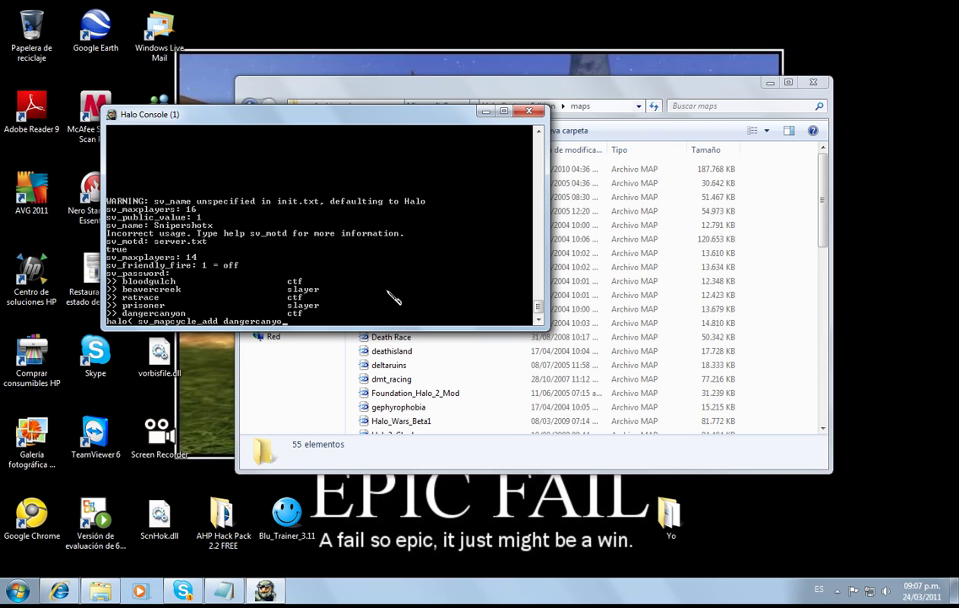
{"action": "key", "text": "BackSpace"}
{"action": "key", "text": "BackSpace"}
{"action": "key", "text": "BackSpace"}
{"action": "key", "text": "BackSpace"}
{"action": "key", "text": "BackSpace"}
{"action": "key", "text": "BackSpace"}
{"action": "key", "text": "BackSpace"}
{"action": "key", "text": "BackSpace"}
{"action": "key", "text": "BackSpace"}
{"action": "key", "text": "BackSpace"}
{"action": "key", "text": "BackSpace"}
{"action": "type", "text": "deathisland"}
{"action": "type", "text": "assault"}
{"action": "key", "text": "Return"}
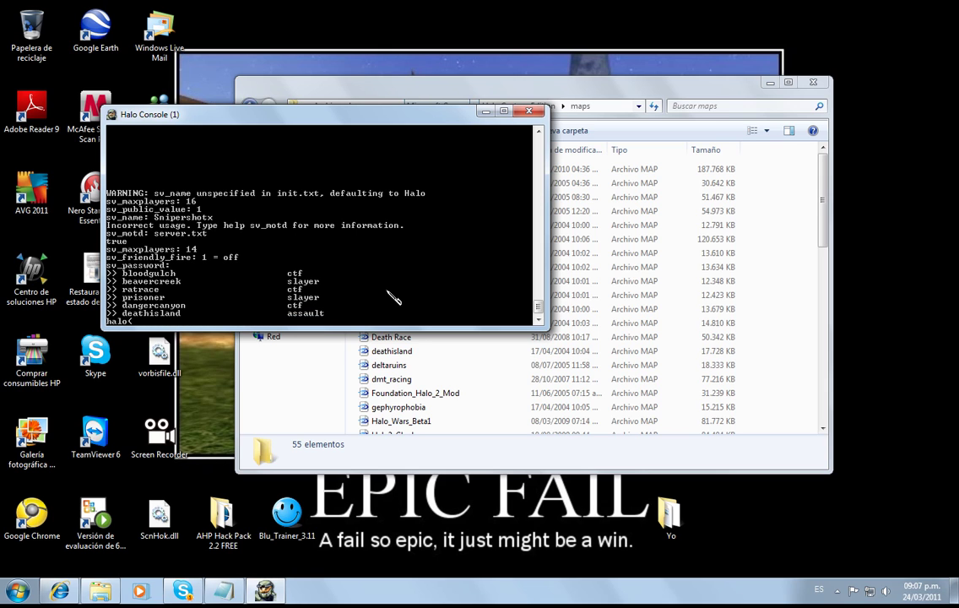
- Check further map names in the maps folder and reuse the sv_mapcycle_add command to add the icefields map with the slayer game type
{"action": "left_click_drag", "start_coordinate": [375, 114], "coordinate": [504, 502]}
{"action": "scroll", "coordinate": [726, 186], "scroll_direction": "down", "scroll_amount": 5}
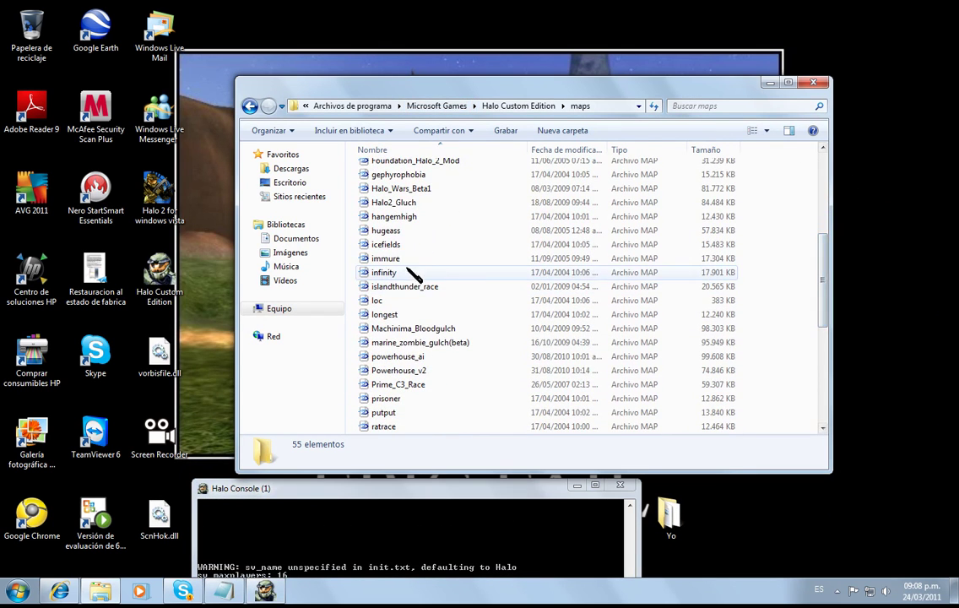
{"action": "left_click_drag", "start_coordinate": [423, 494], "coordinate": [565, 198]}
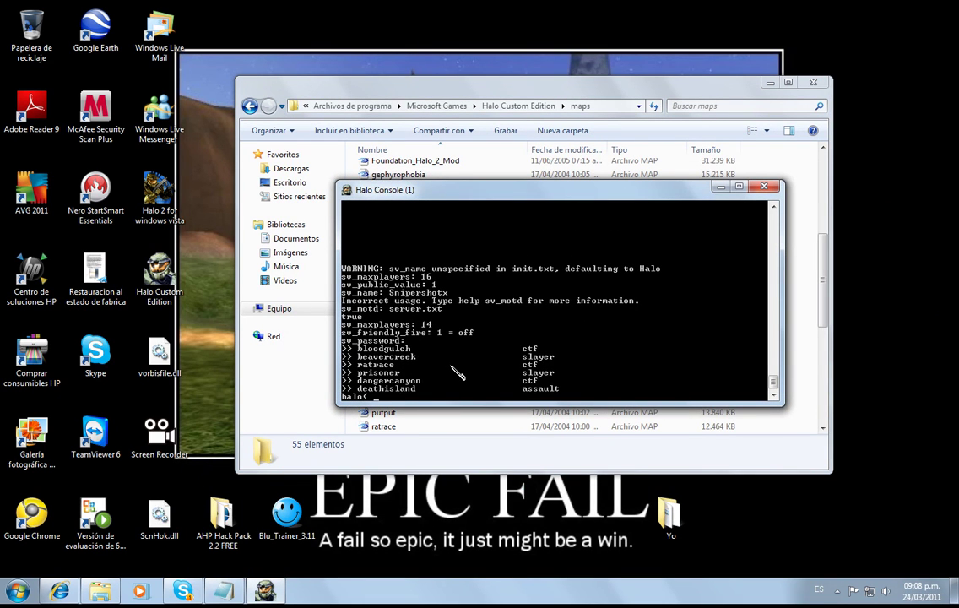
{"action": "key", "text": "Up"}
{"action": "key", "text": "BackSpace"}
{"action": "key", "text": "BackSpace"}
{"action": "key", "text": "BackSpace"}
{"action": "key", "text": "BackSpace"}
{"action": "key", "text": "BackSpace"}
{"action": "key", "text": "BackSpace"}
{"action": "key", "text": "BackSpace"}
{"action": "key", "text": "BackSpace"}
{"action": "key", "text": "BackSpace"}
{"action": "key", "text": "BackSpace"}
{"action": "key", "text": "BackSpace"}
{"action": "key", "text": "BackSpace"}
{"action": "key", "text": "BackSpace"}
{"action": "key", "text": "BackSpace"}
{"action": "key", "text": "BackSpace"}
{"action": "key", "text": "BackSpace"}
{"action": "key", "text": "BackSpace"}
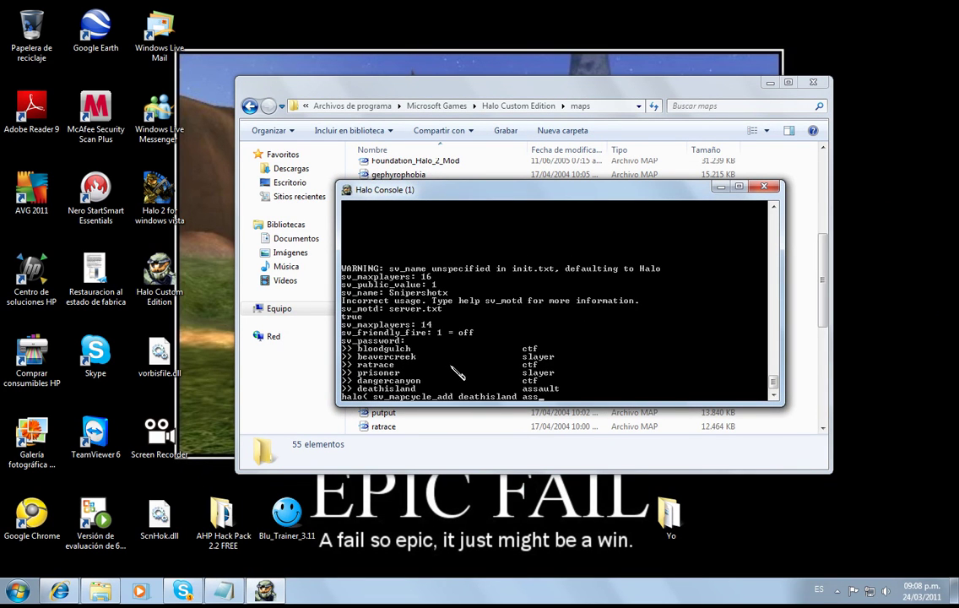
{"action": "type", "text": "icefields slayer"}
{"action": "key", "text": "Return"}
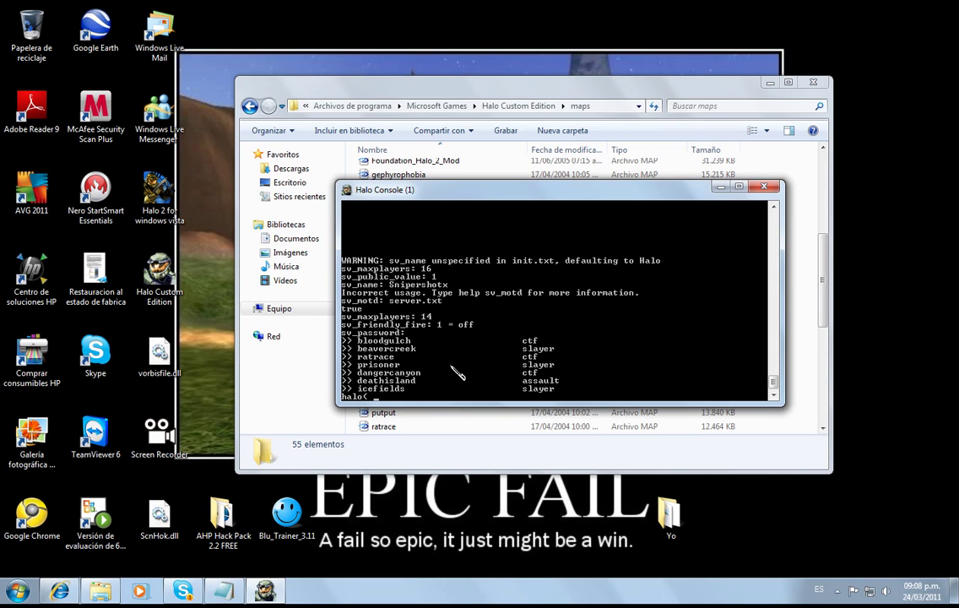
- Reuse the previous sv_mapcycle_add command to add the sidewinder map with the ctf game type
{"action": "key", "text": "Up"}
{"action": "key", "text": "BackSpace"}
{"action": "key", "text": "BackSpace"}
{"action": "key", "text": "BackSpace"}
{"action": "key", "text": "BackSpace"}
{"action": "key", "text": "BackSpace"}
{"action": "key", "text": "BackSpace"}
{"action": "key", "text": "BackSpace"}
{"action": "key", "text": "BackSpace"}
{"action": "key", "text": "BackSpace"}
{"action": "key", "text": "BackSpace"}
{"action": "key", "text": "BackSpace"}
{"action": "key", "text": "BackSpace"}
{"action": "key", "text": "BackSpace"}
{"action": "key", "text": "BackSpace"}
{"action": "key", "text": "BackSpace"}
{"action": "key", "text": "BackSpace"}
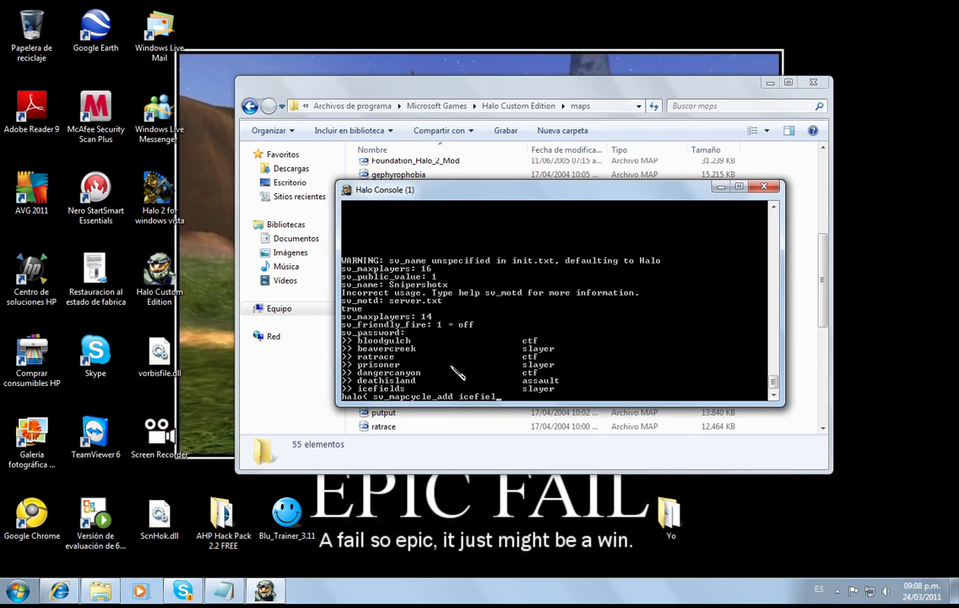
{"action": "type", "text": "sidewinder ctf"}
{"action": "key", "text": "Return"}
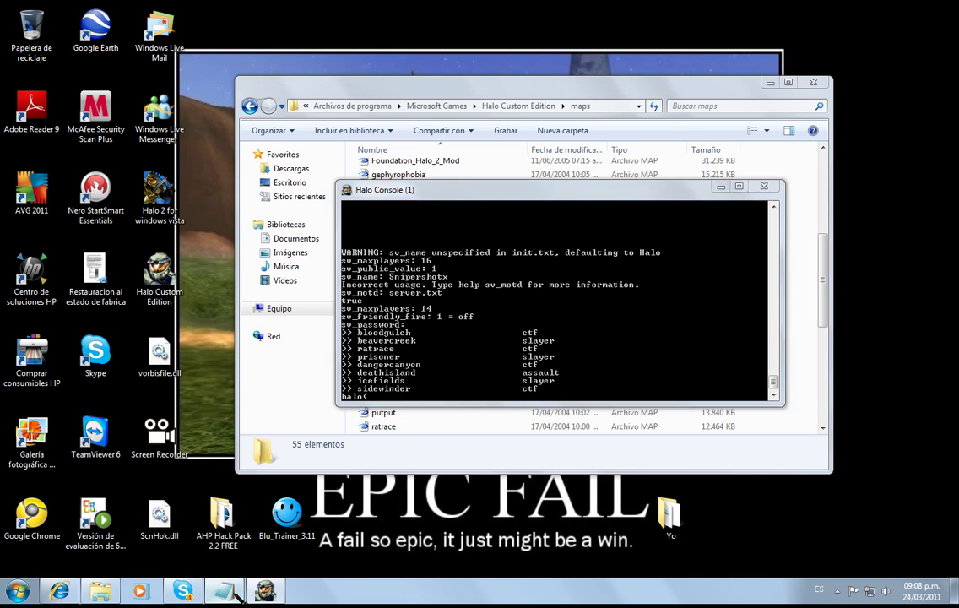
- Switch to Notepad and replace the note with "Once your done to begin your server's games write: sv_mapcycle_begin"
{"action": "left_click", "coordinate": [223, 591]}
{"action": "left_click_drag", "start_coordinate": [557, 143], "coordinate": [81, 128]}
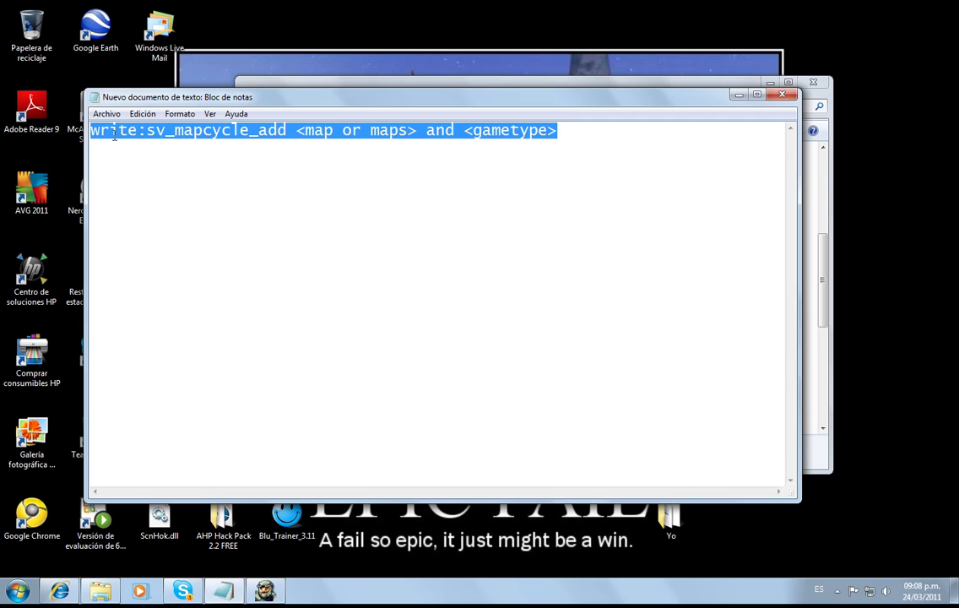
{"action": "type", "text": "Once your done "}
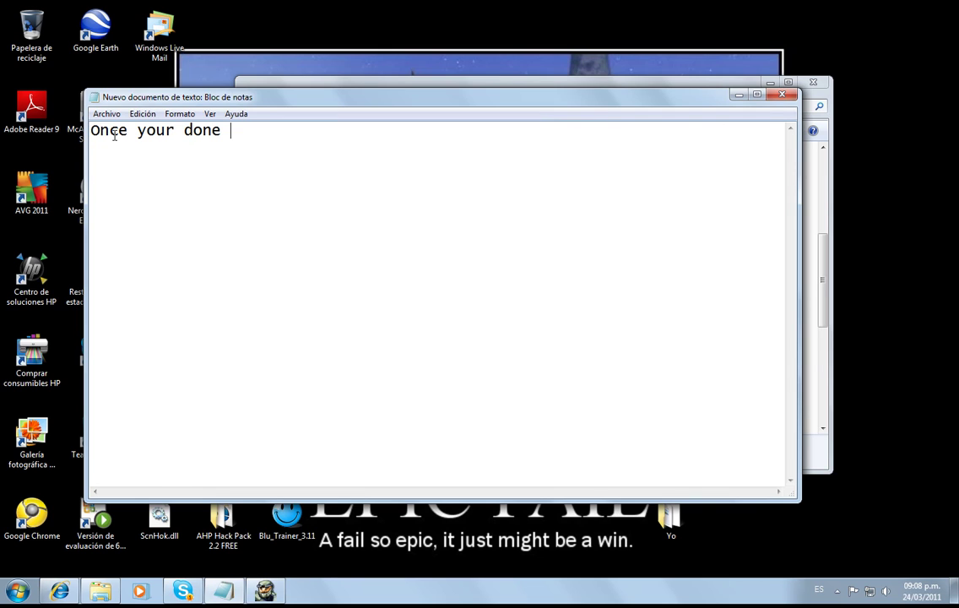
{"action": "type", "text": "w"}
{"action": "key", "text": "BackSpace"}
{"action": "type", "text": "to begin your "}
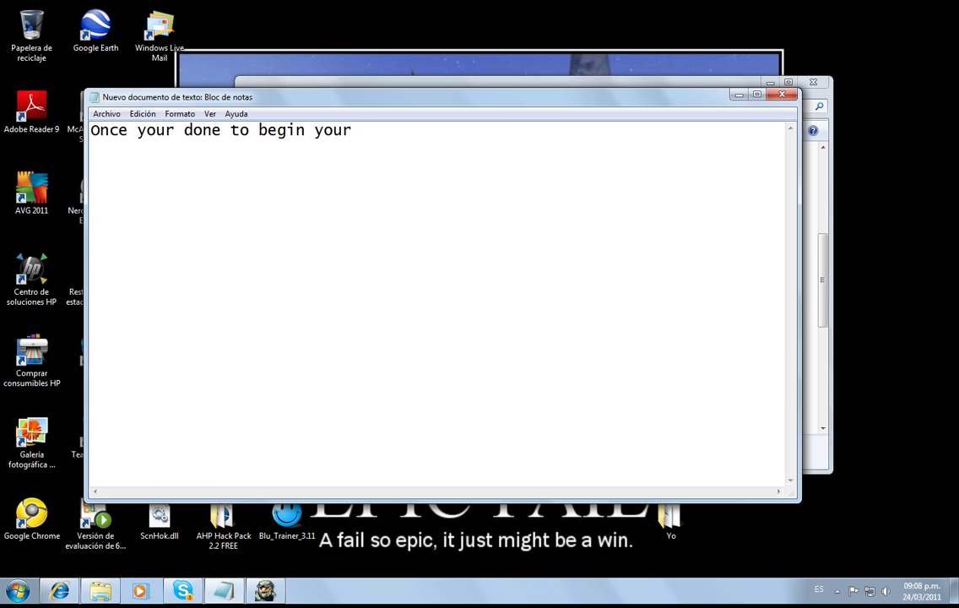
{"action": "type", "text": "server's games"}
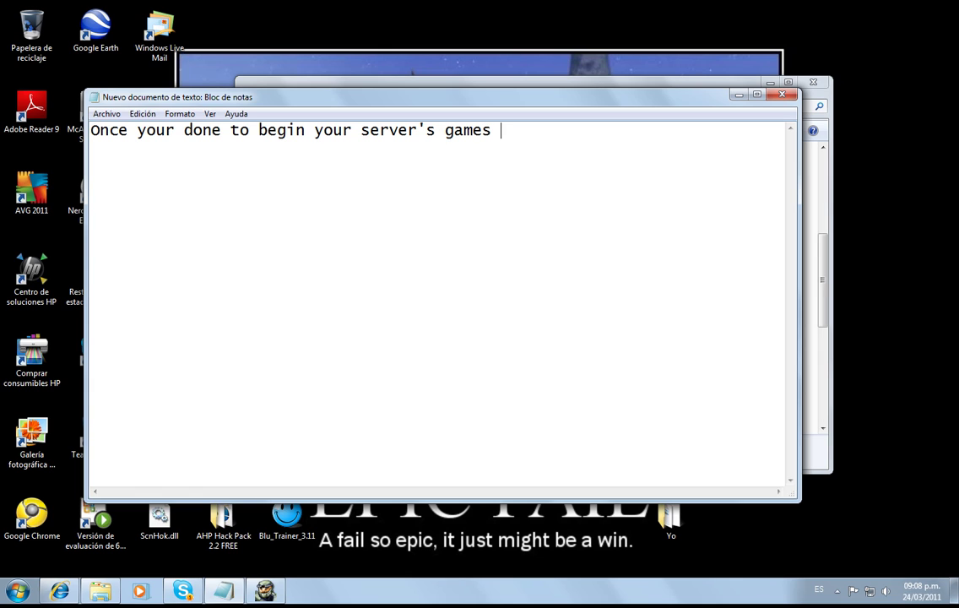
{"action": "type", "text": " write: sv_mapcyce"}
{"action": "key", "text": "BackSpace"}
{"action": "type", "text": "le"}
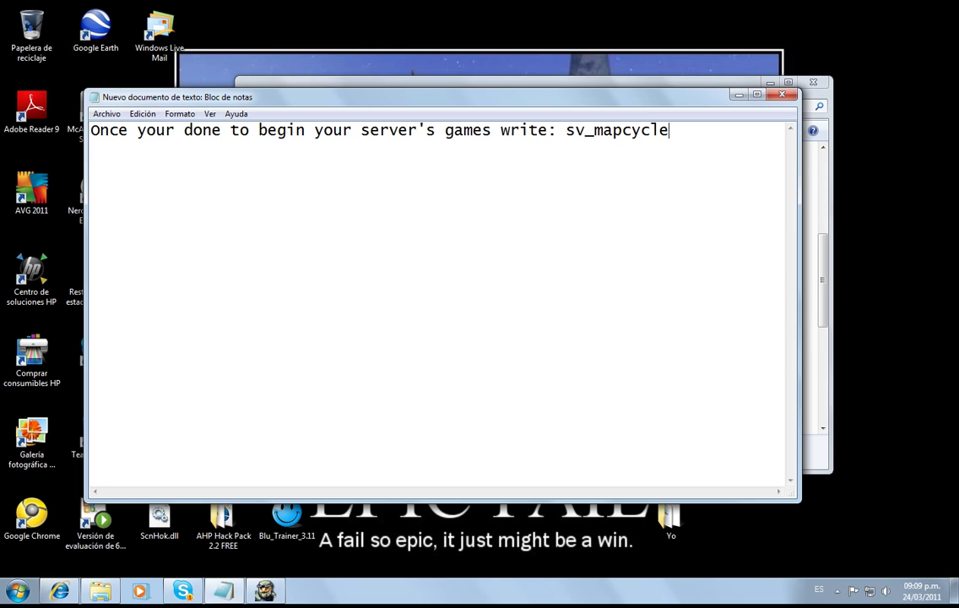
{"action": "type", "text": "_begin"}
{"action": "key", "text": "Return"}
- Add a second line to the note reading "and to end the game write: sv_end_game"
{"action": "type", "text": "a"}
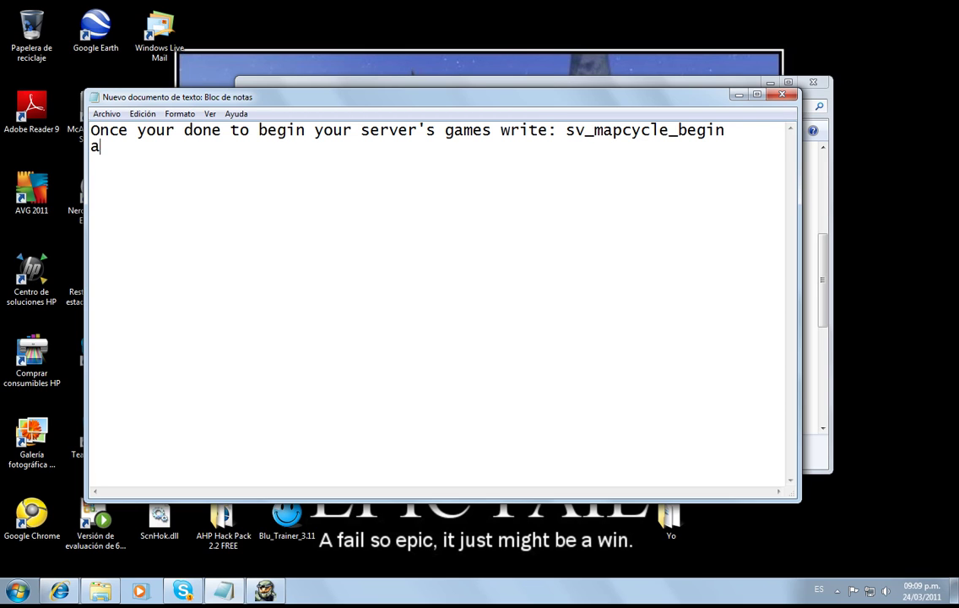
{"action": "type", "text": "nd to end "}
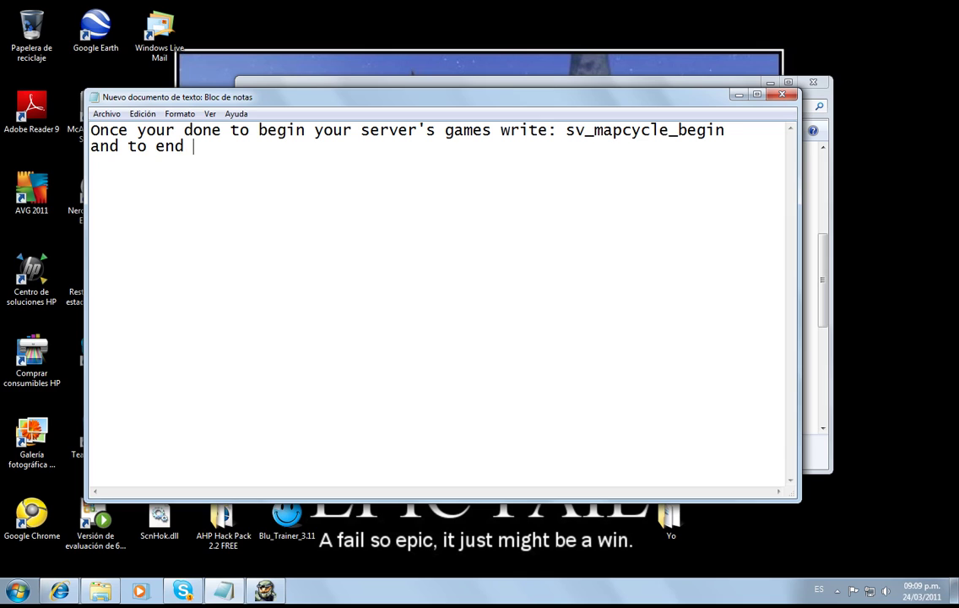
{"action": "type", "text": "the game"}
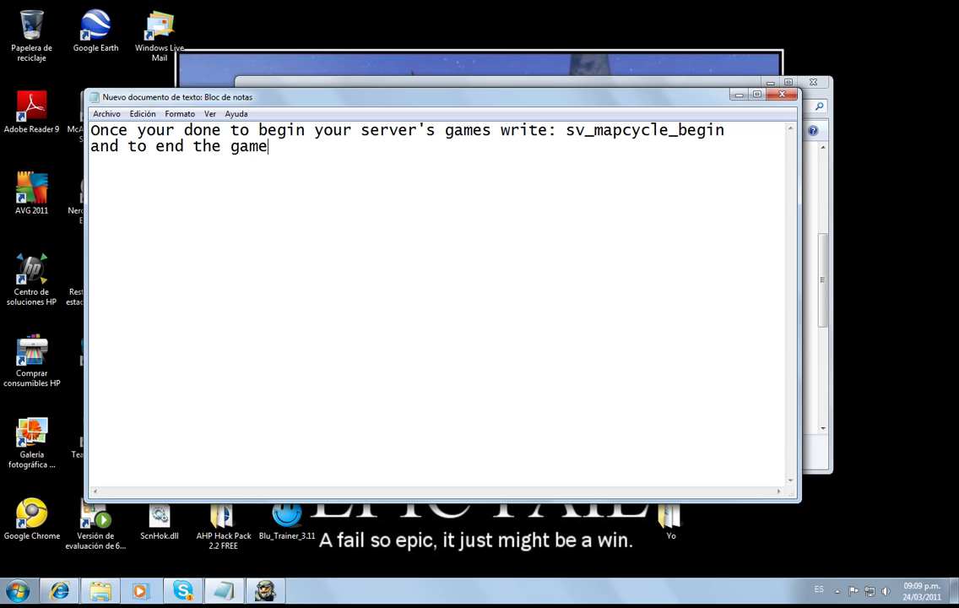
{"action": "type", "text": " write : sv_"}
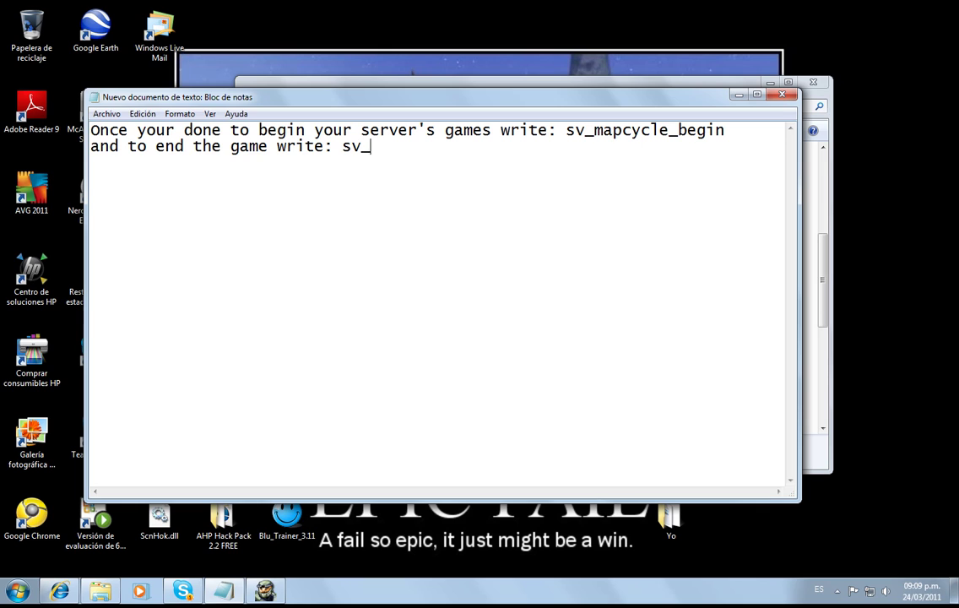
{"action": "type", "text": "end_game"}
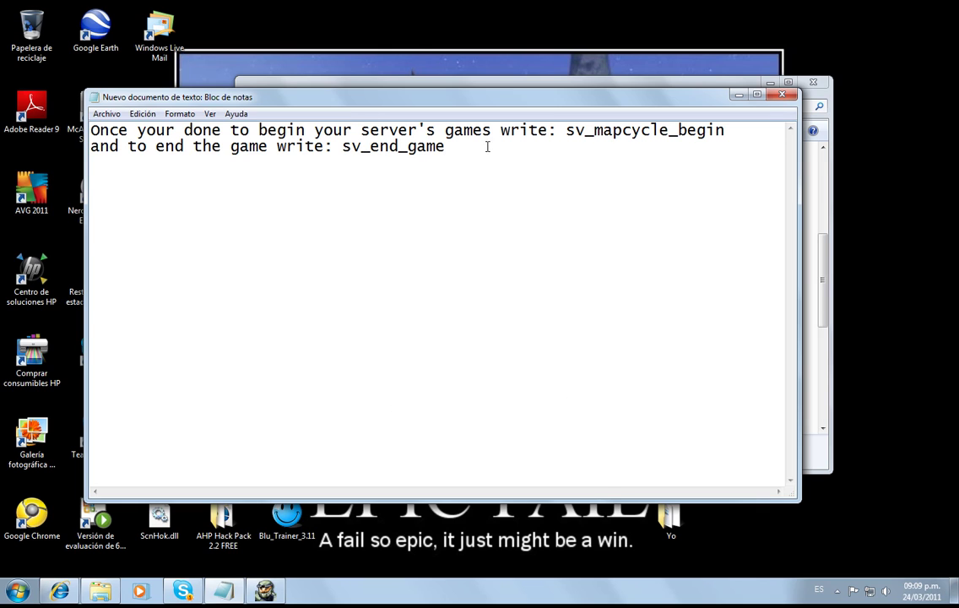
- Replace the whole note with a new one starting "you can allways change your server's name and"
{"action": "left_click_drag", "start_coordinate": [448, 150], "coordinate": [91, 130]}
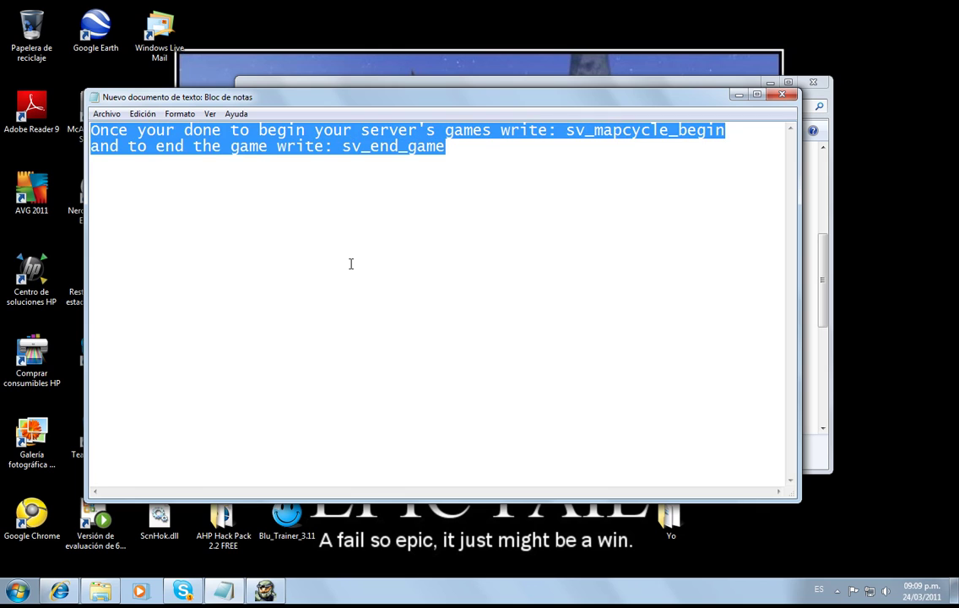
{"action": "key", "text": "BackSpace"}
{"action": "type", "text": "you "}
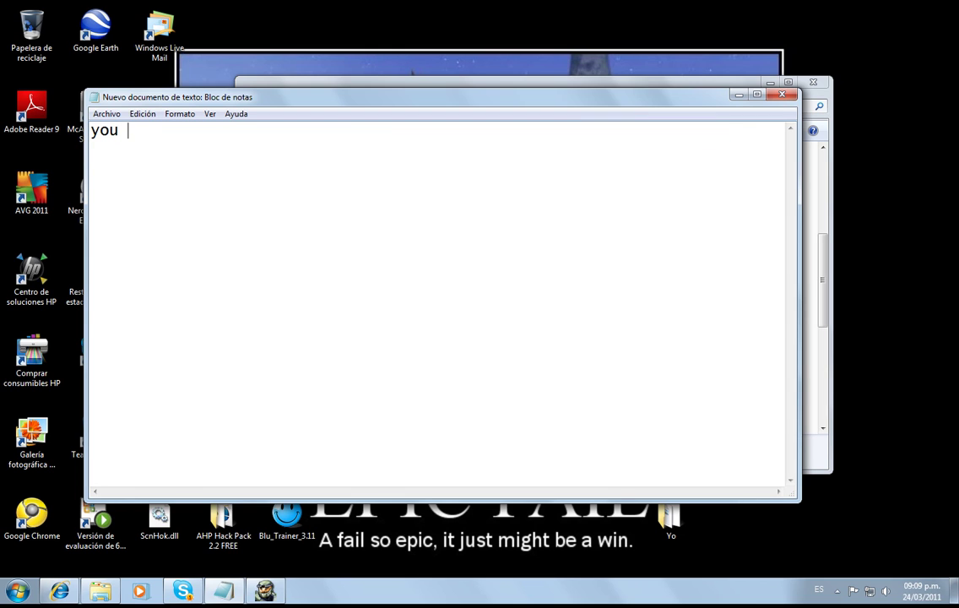
{"action": "type", "text": "can allwa"}
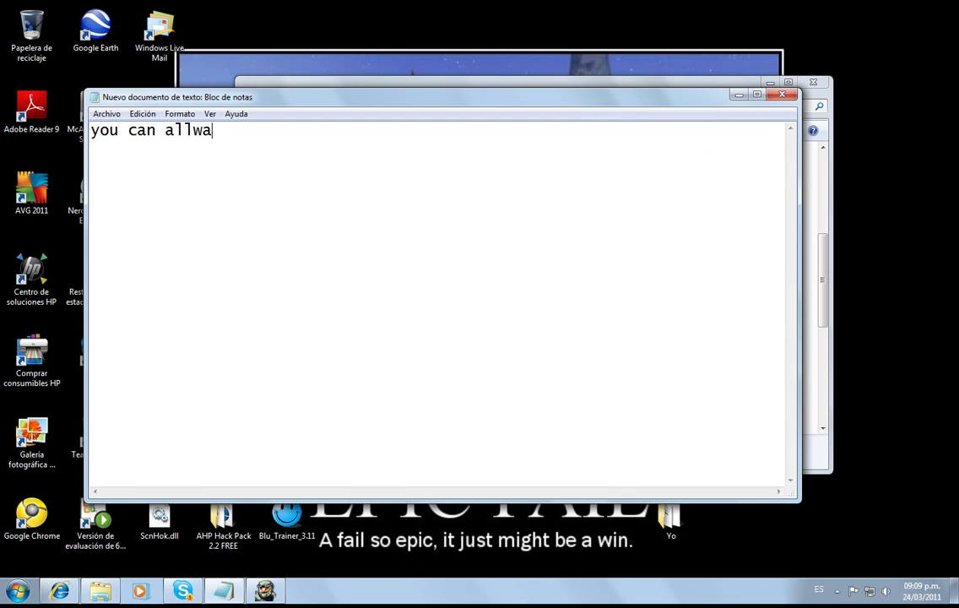
{"action": "type", "text": "ys "}
{"action": "type", "text": "change "}
{"action": "type", "text": "you"}
{"action": "key", "text": "BackSpace"}
{"action": "type", "text": "our "}
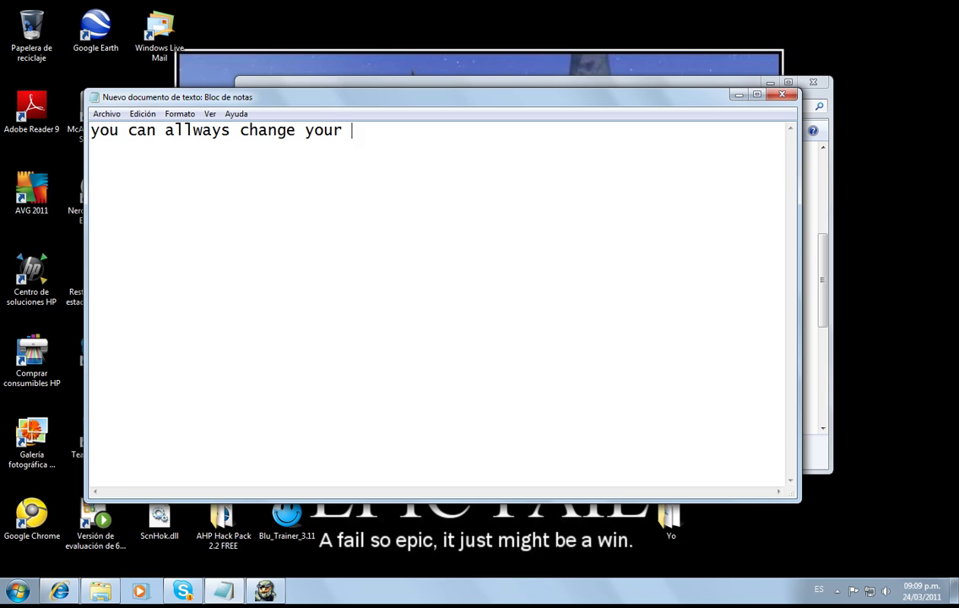
{"action": "type", "text": "server's nam"}
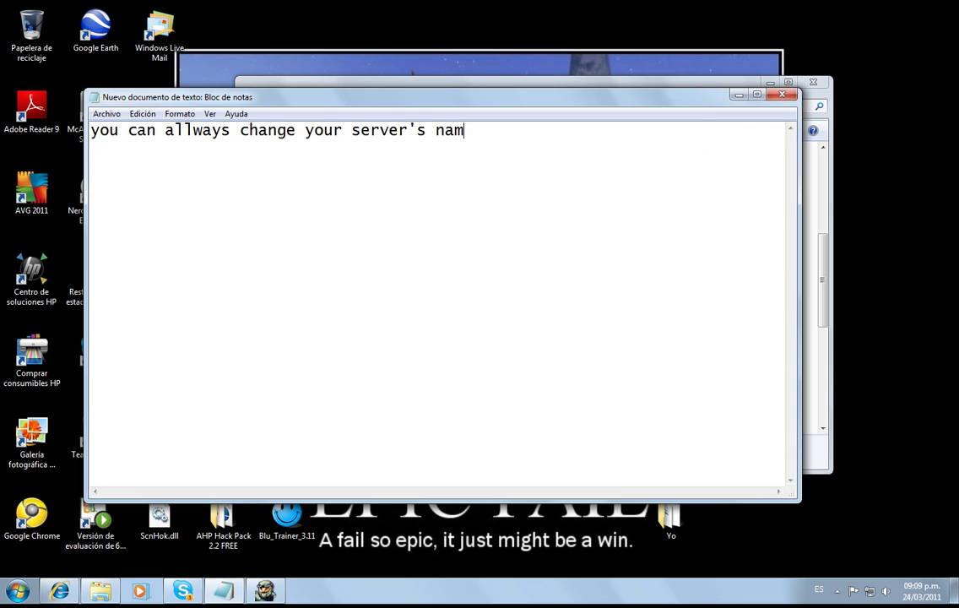
{"action": "type", "text": "e and feat"}
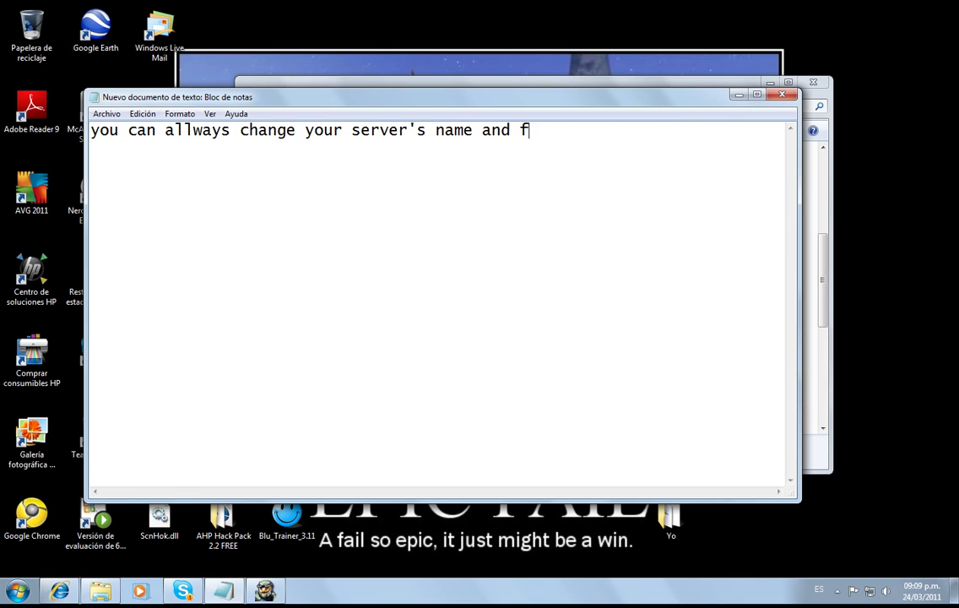